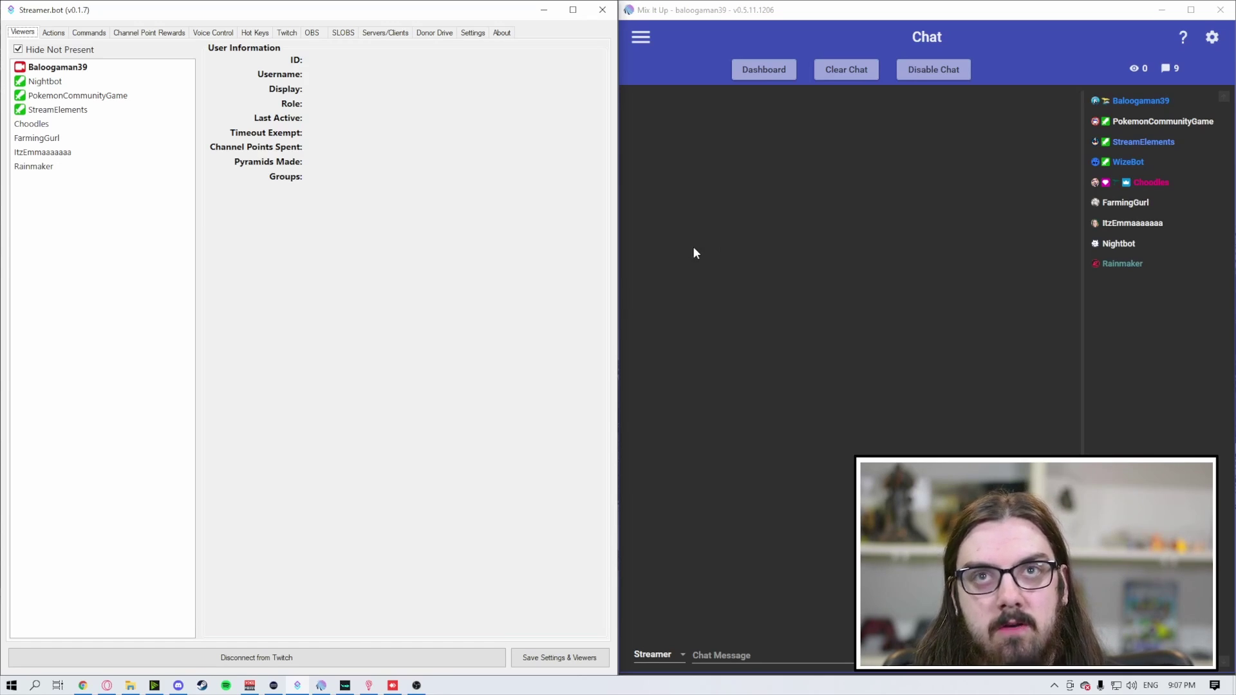
Step: Maximize Streamer.bot and switch to the OBS, then the SLOBS, connections tab
left_click(573, 10)
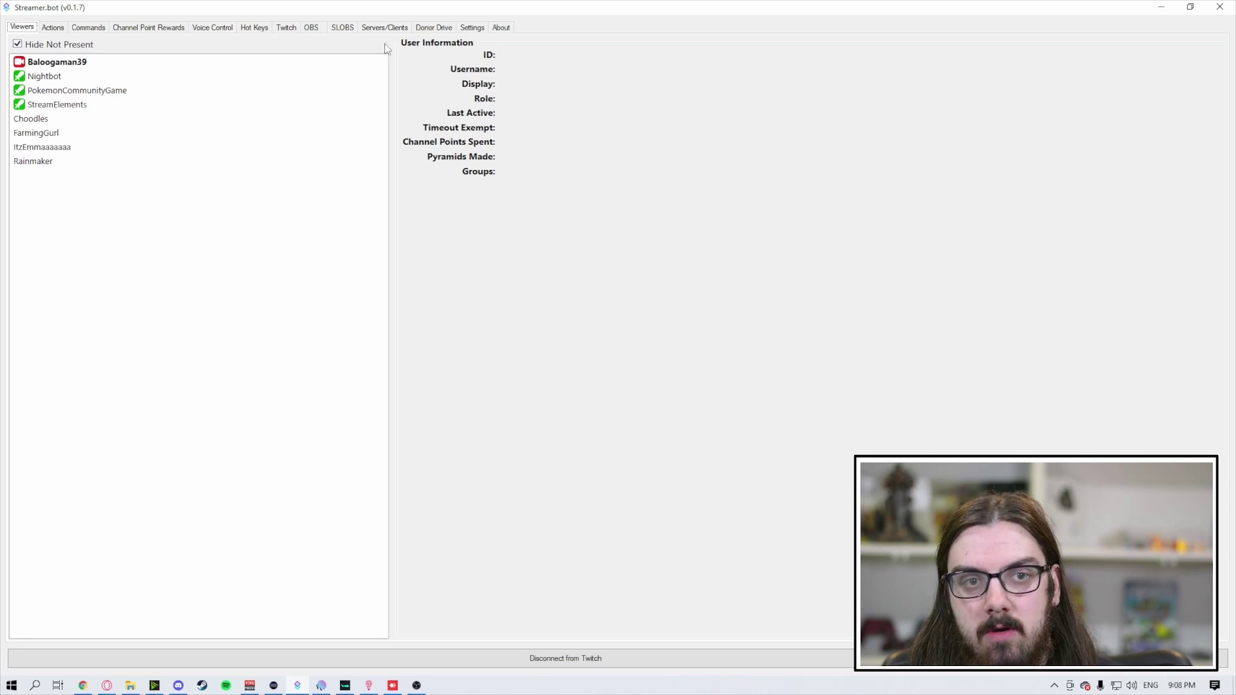
left_click(314, 30)
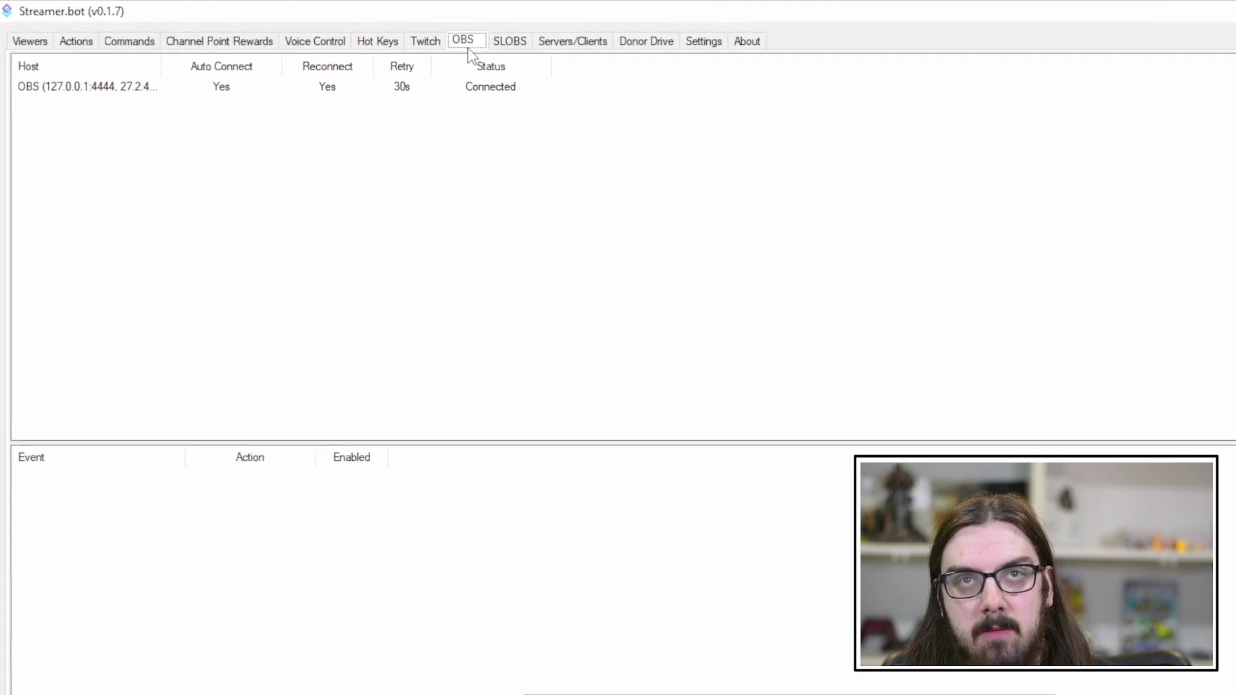
left_click(504, 45)
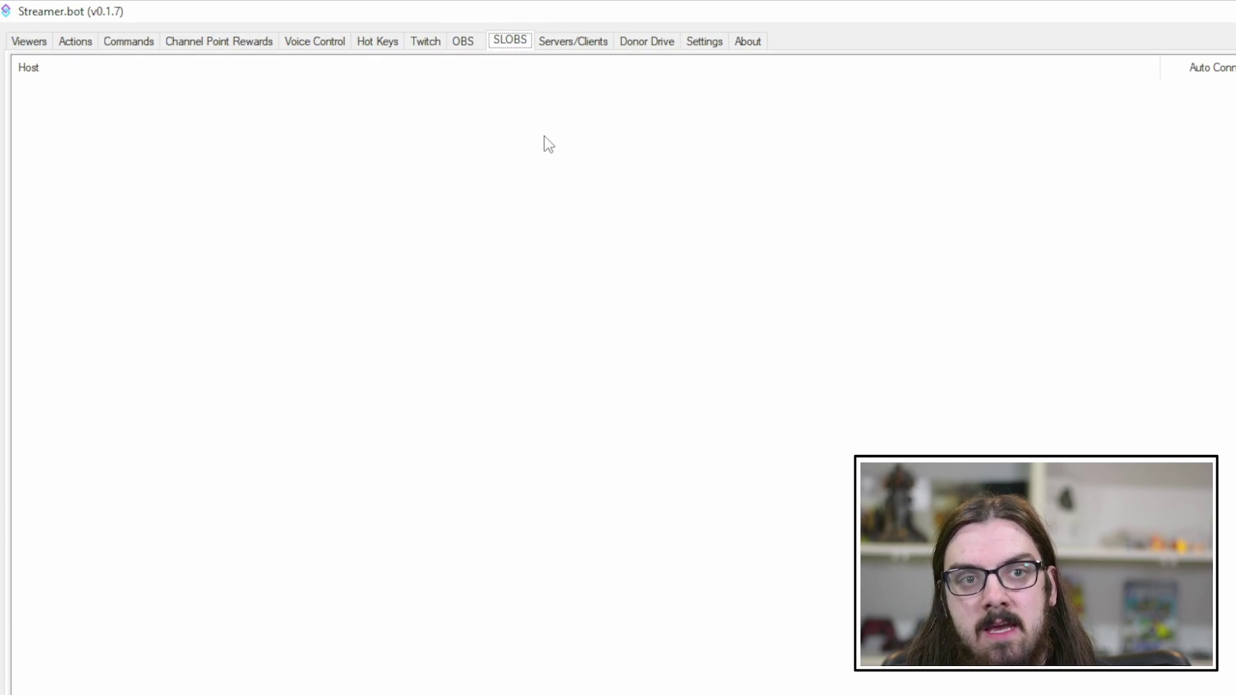
Step: Open Add SLOBS Connection from the empty connection list and cancel it without saving
right_click(493, 136)
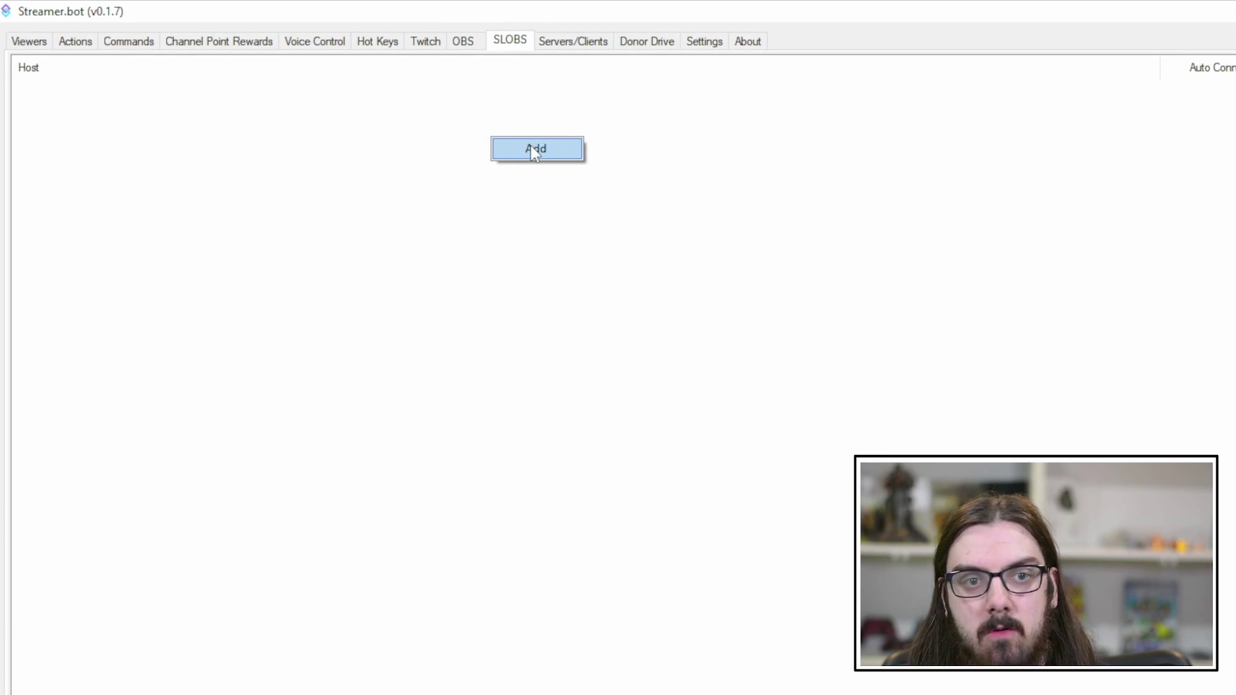
left_click(531, 148)
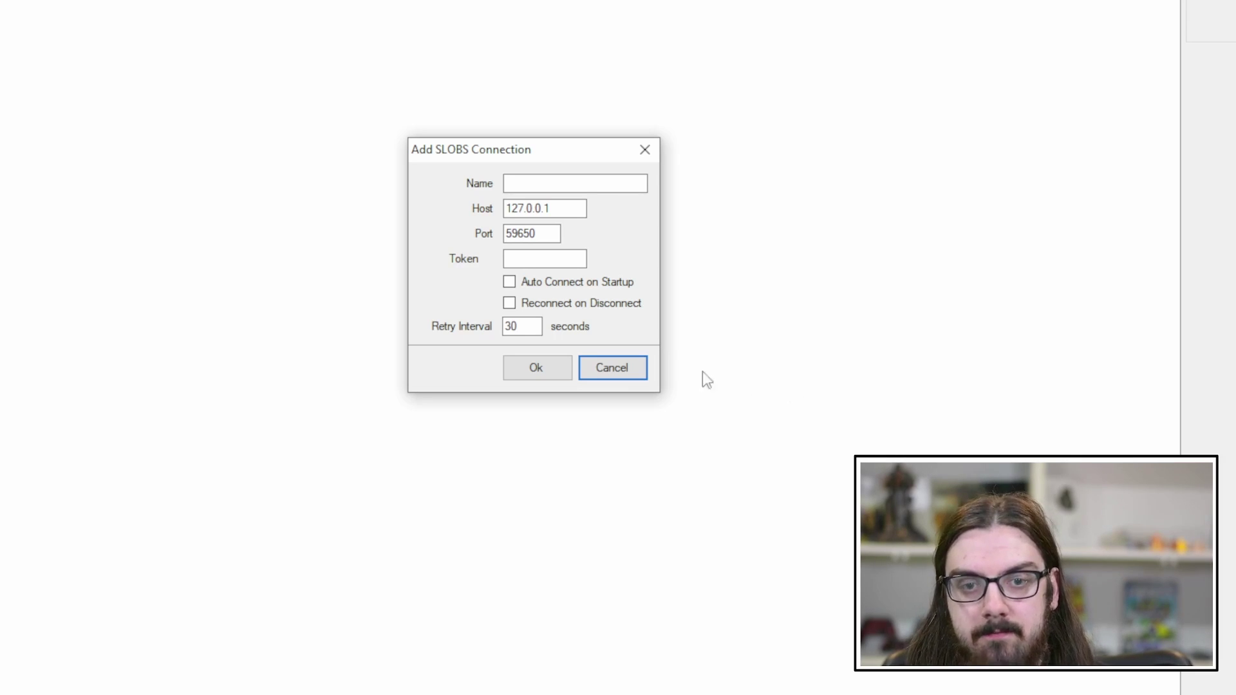
left_click(622, 378)
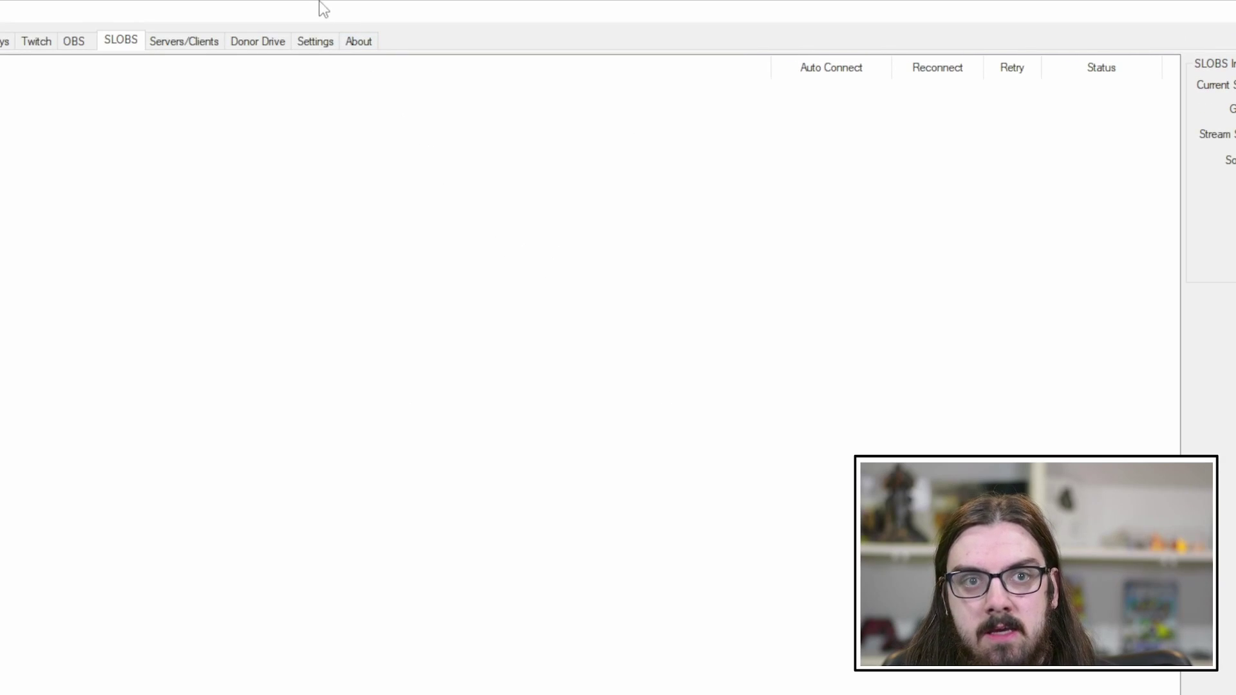
Step: Check the First Words event's action under Settings > Events > General, then go to Actions
left_click(313, 41)
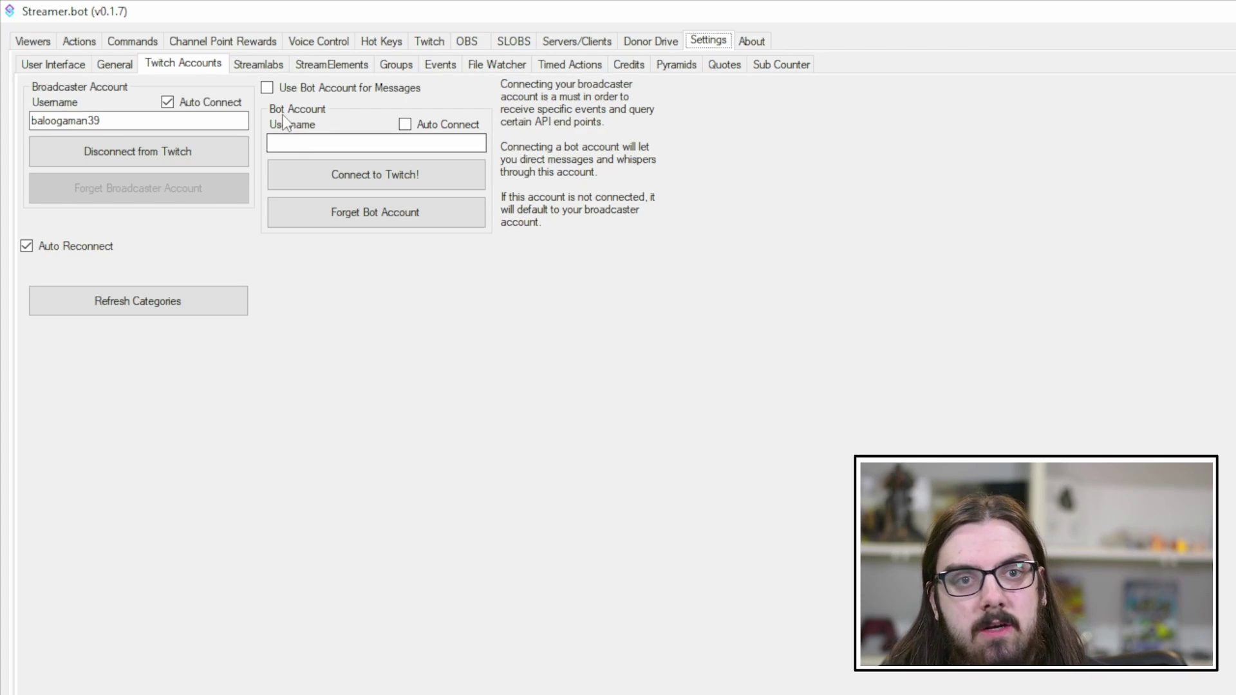
left_click(435, 67)
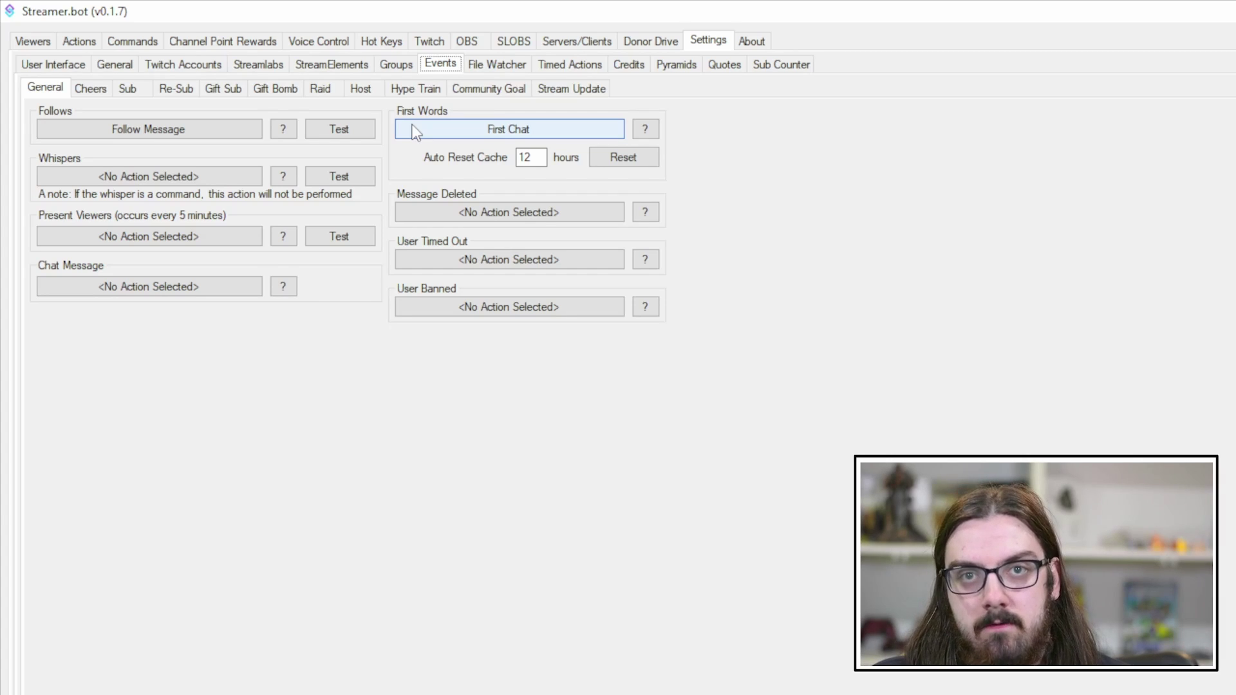
key("shift+Tab")
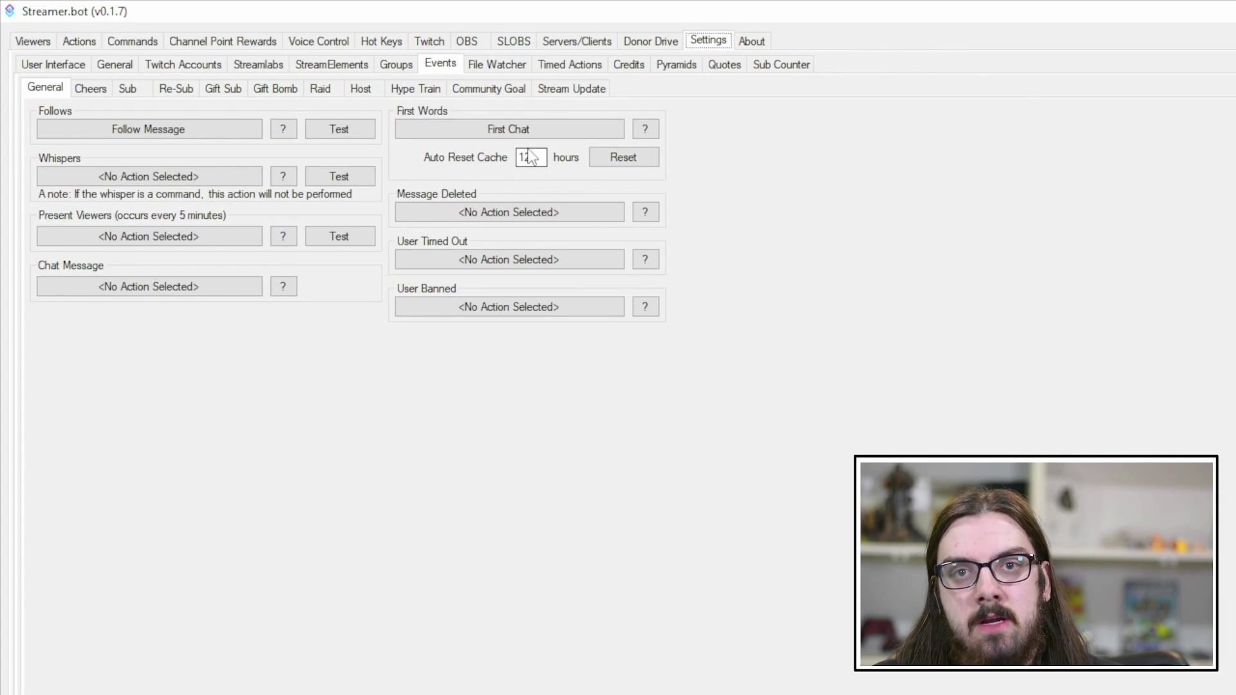
left_click(79, 42)
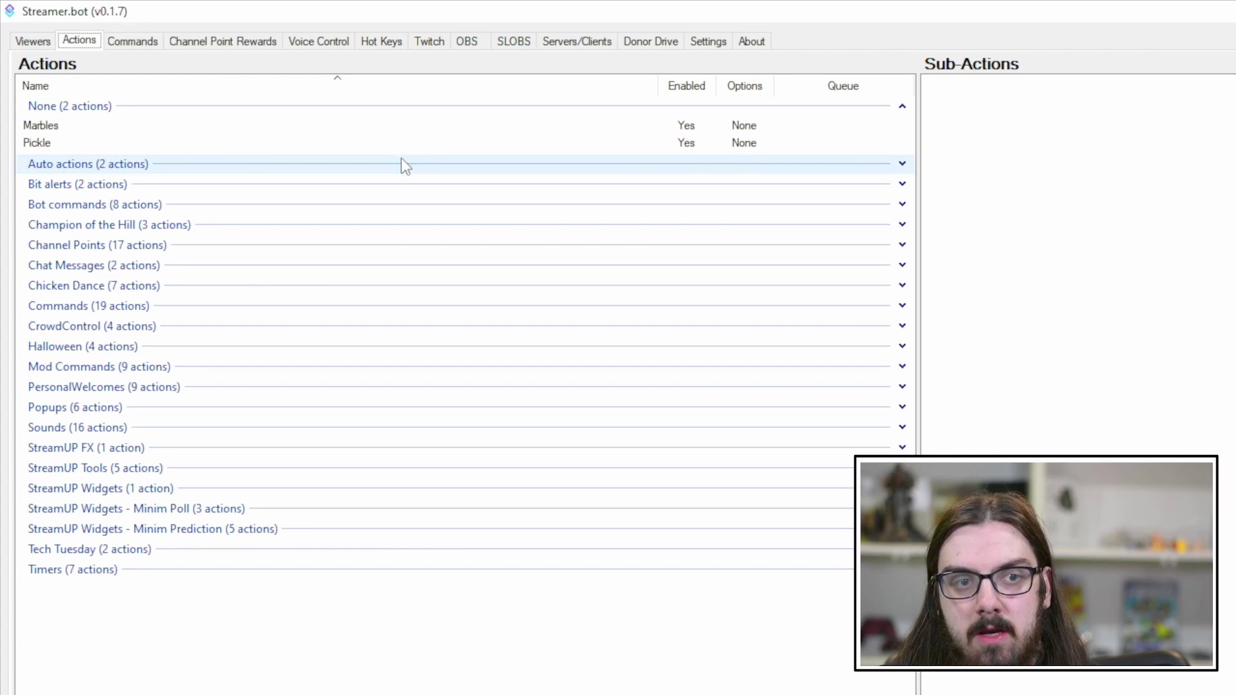
Step: Add a new action named 'First Words' to the Actions list
right_click(195, 603)
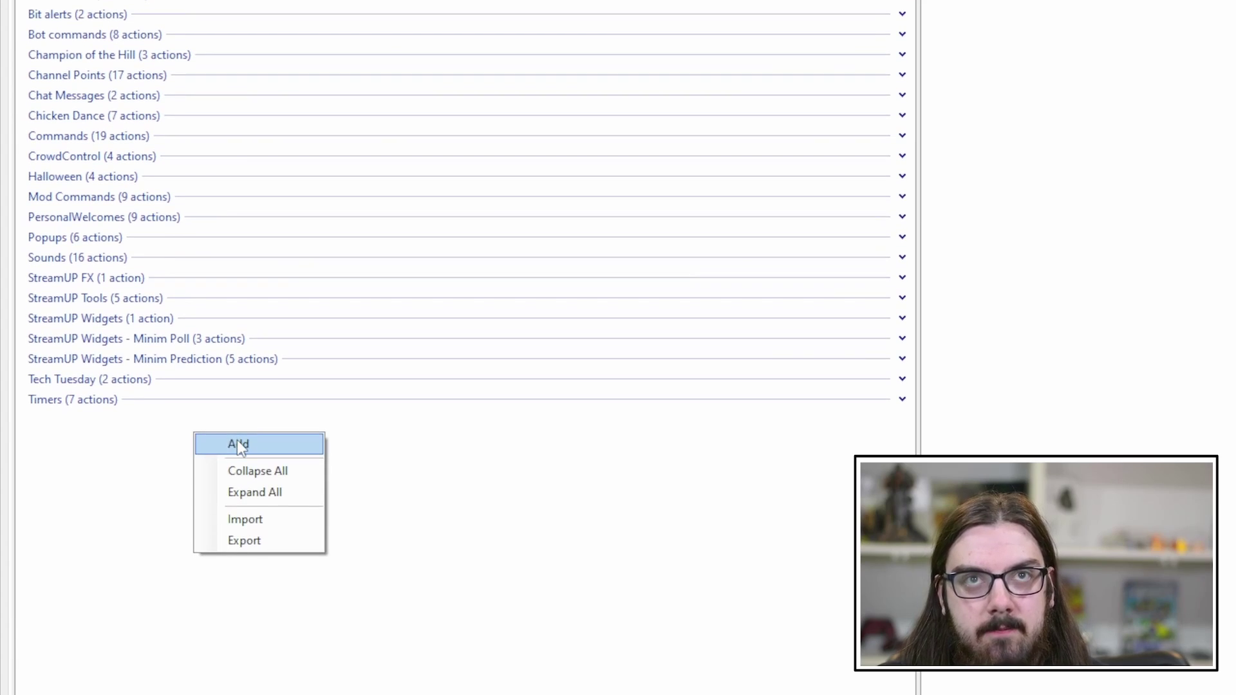
left_click(238, 444)
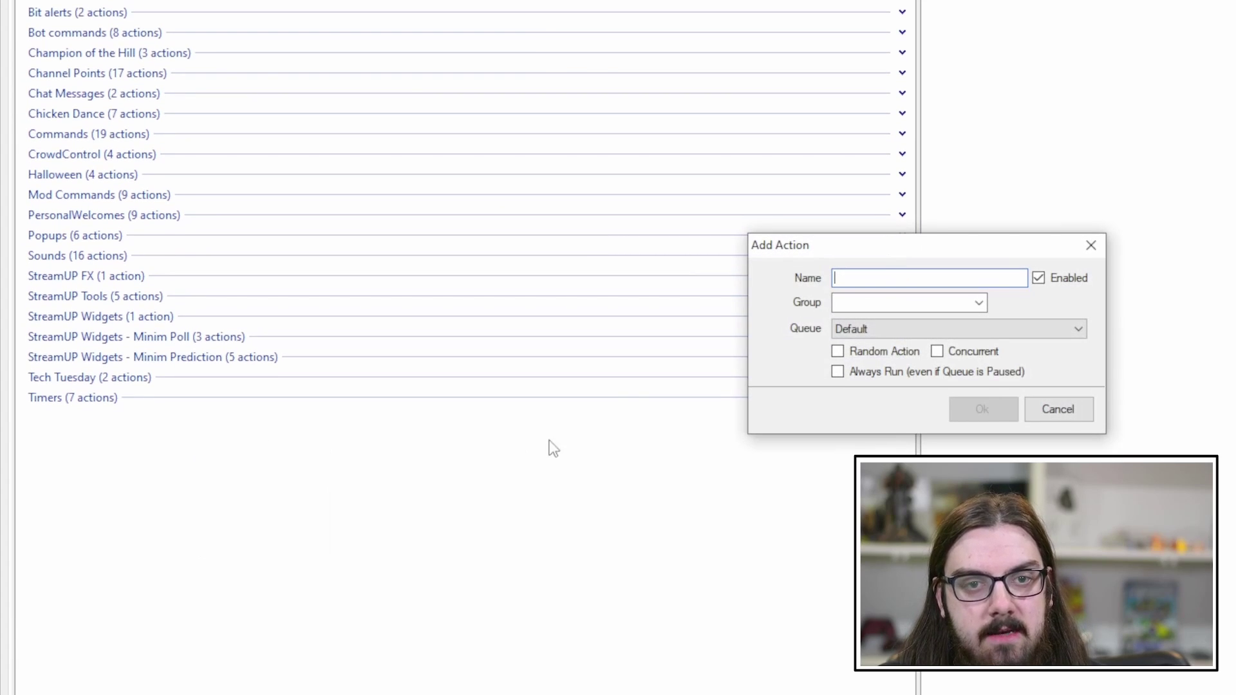
type("First Words")
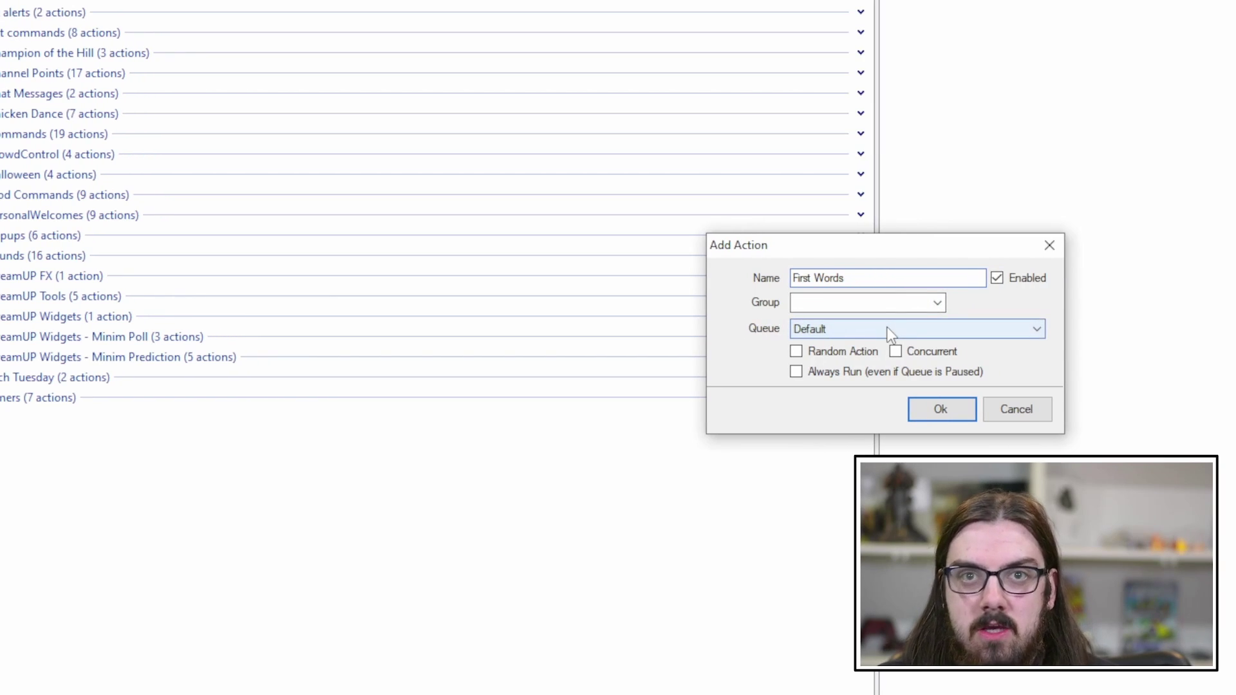
left_click(924, 405)
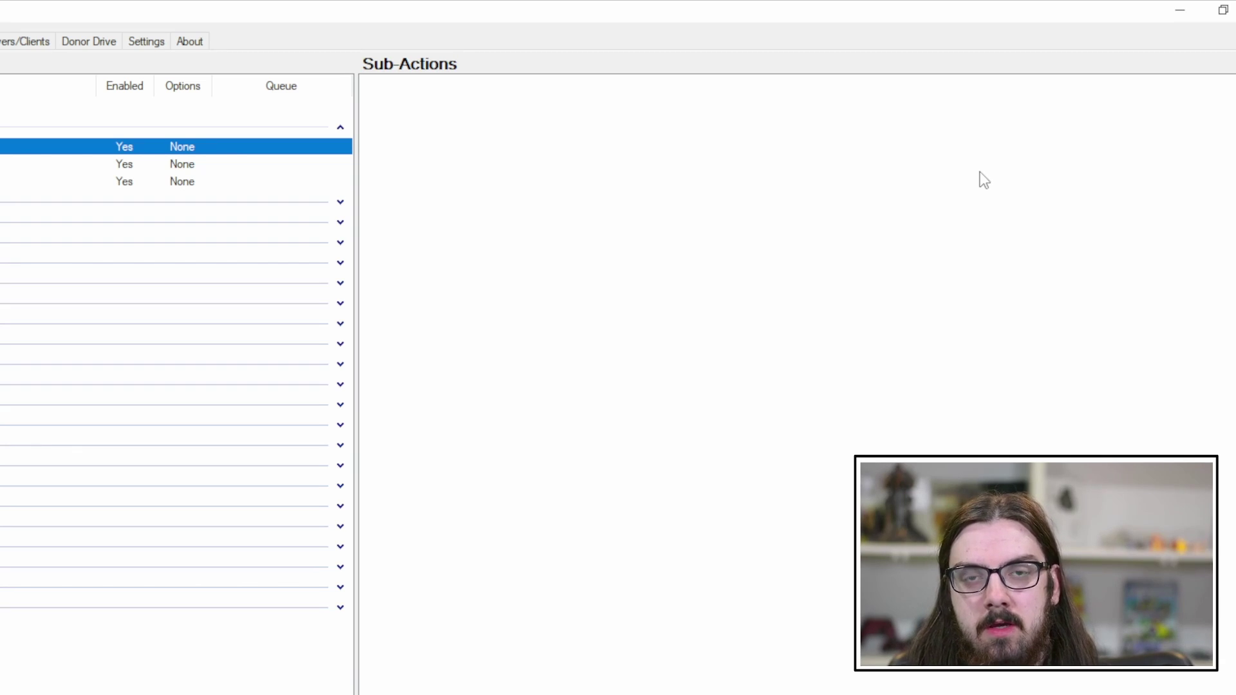
Step: From the Sub-Actions panel menu, go to Add Action > Twitch > Send Message to Channel
right_click(388, 117)
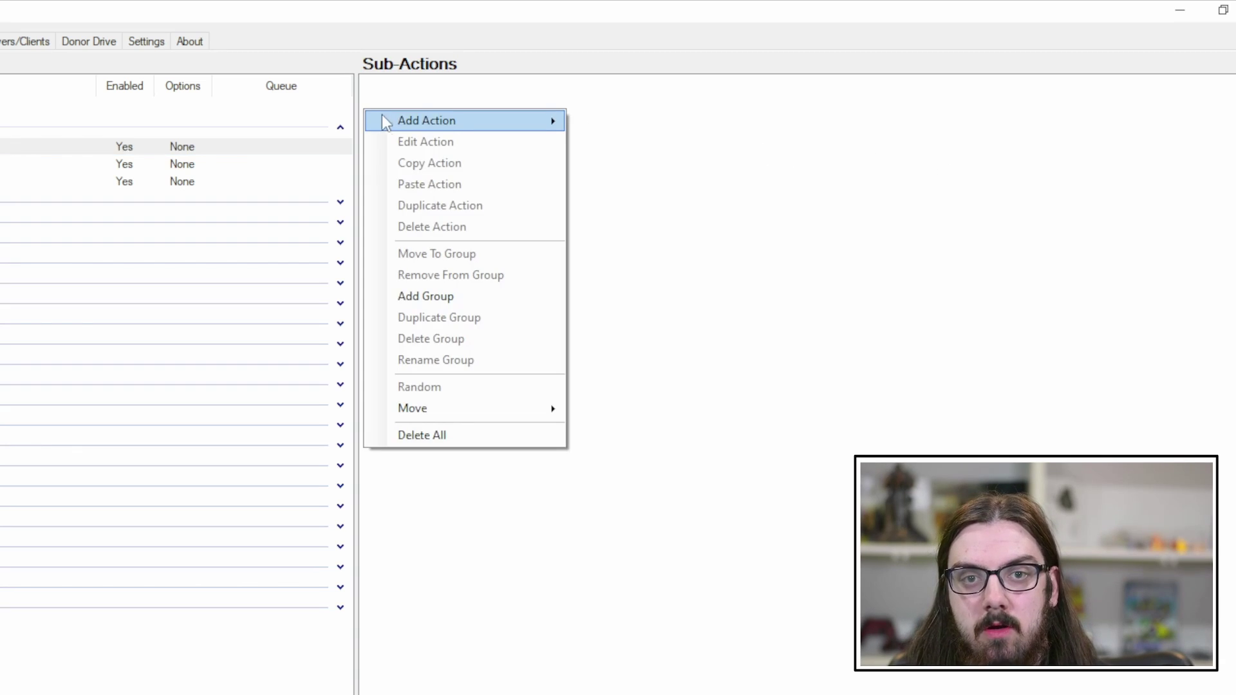
mouse_move(387, 117)
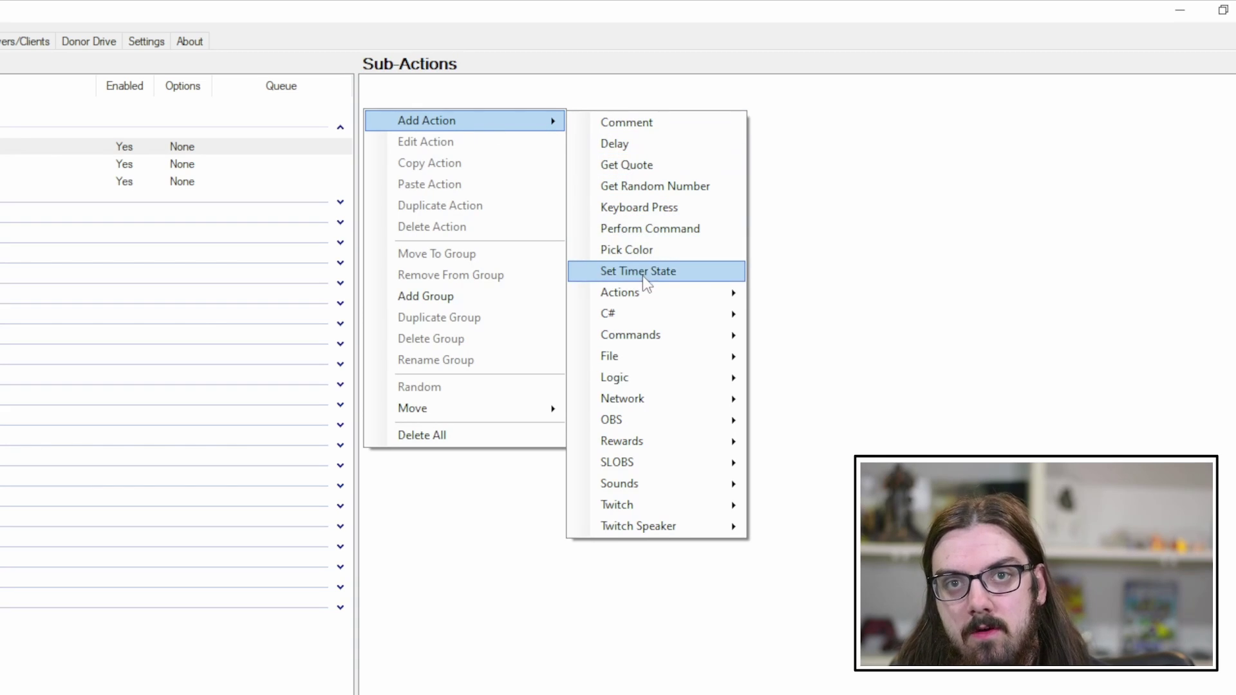
mouse_move(651, 407)
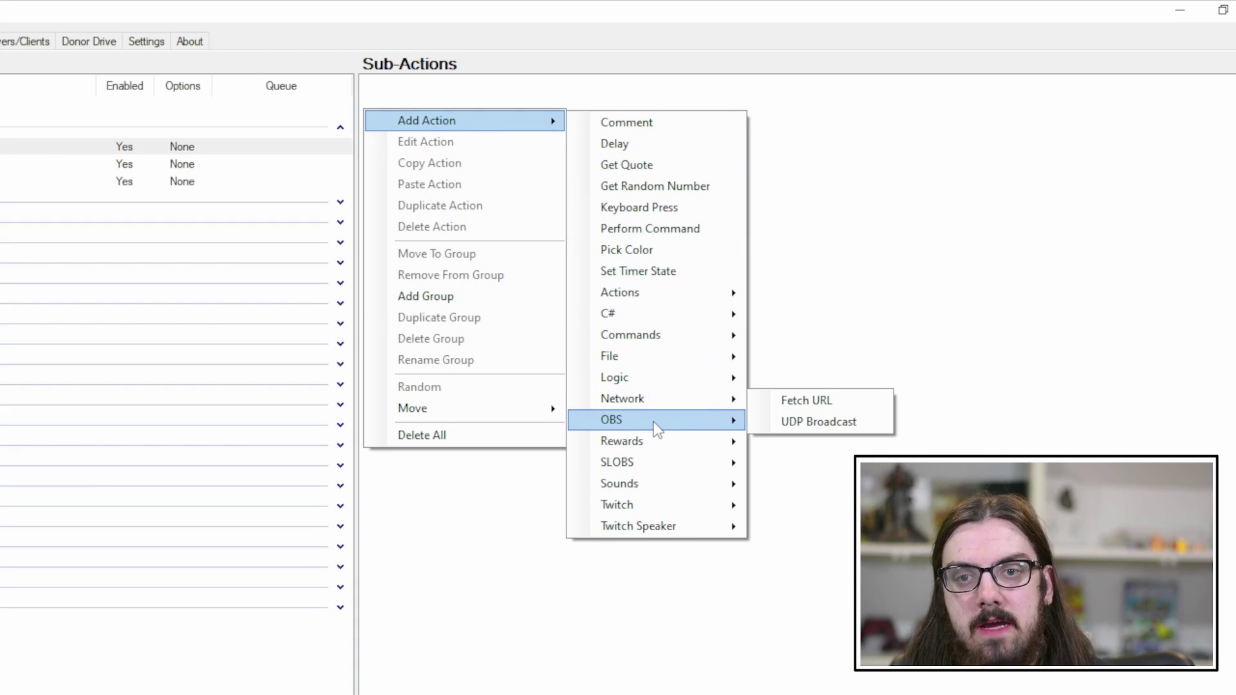
mouse_move(653, 431)
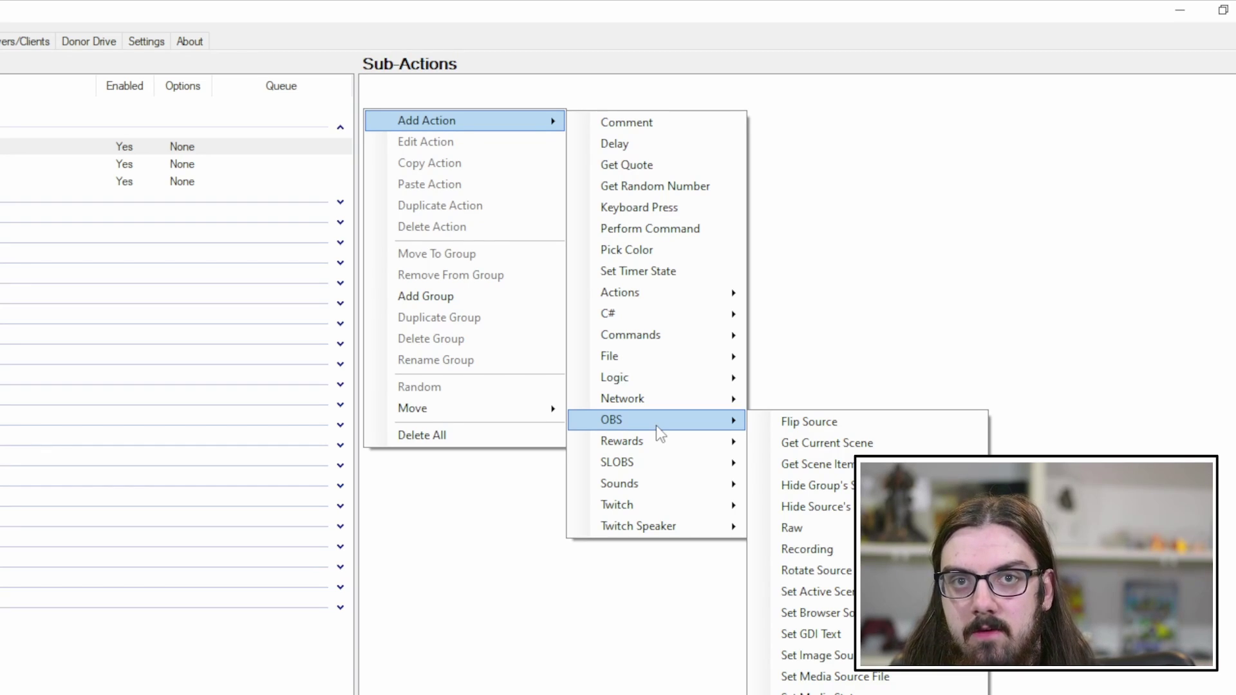
mouse_move(649, 509)
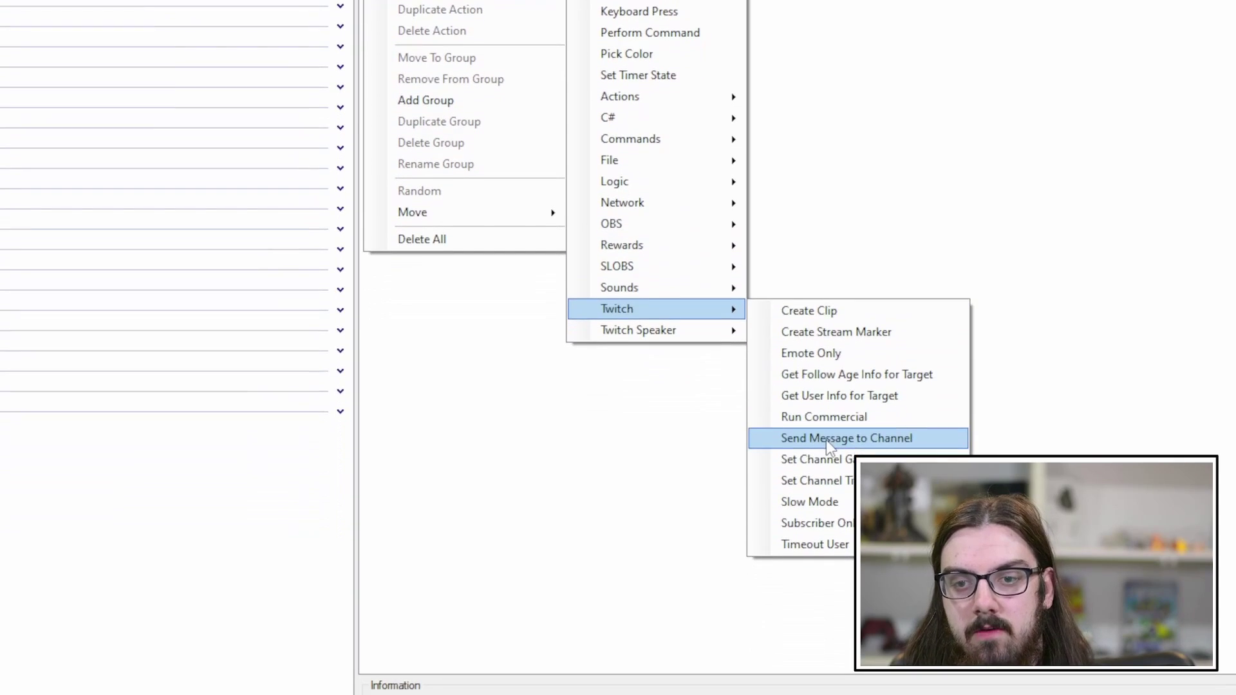
Step: Add a Broadcaster message sub-action: 'Thank you for being here %user%! Welcome to the stream!'
left_click(829, 401)
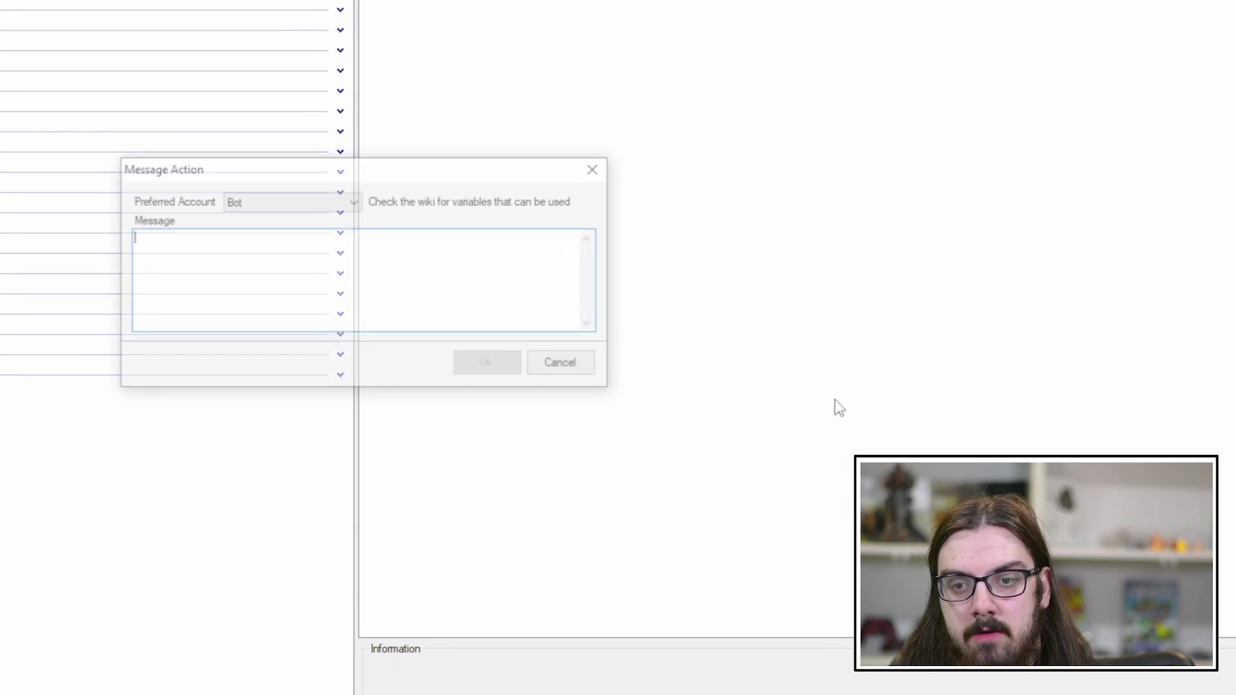
left_click(335, 254)
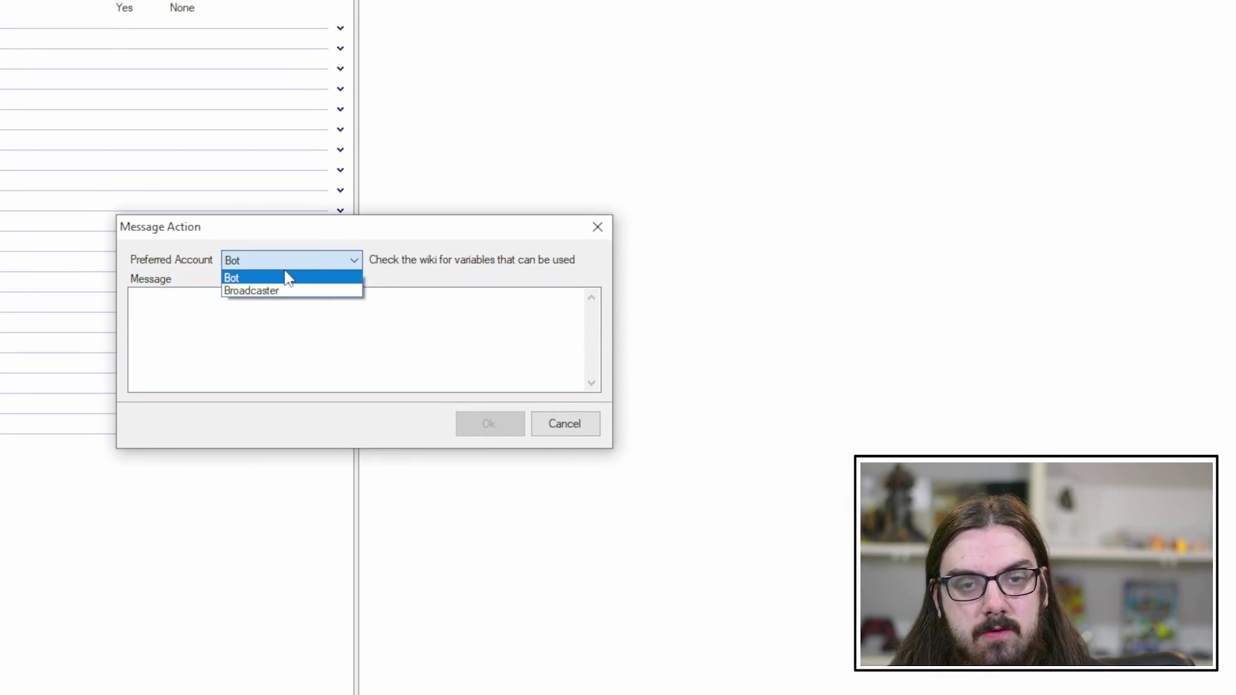
left_click(270, 287)
left_click(271, 312)
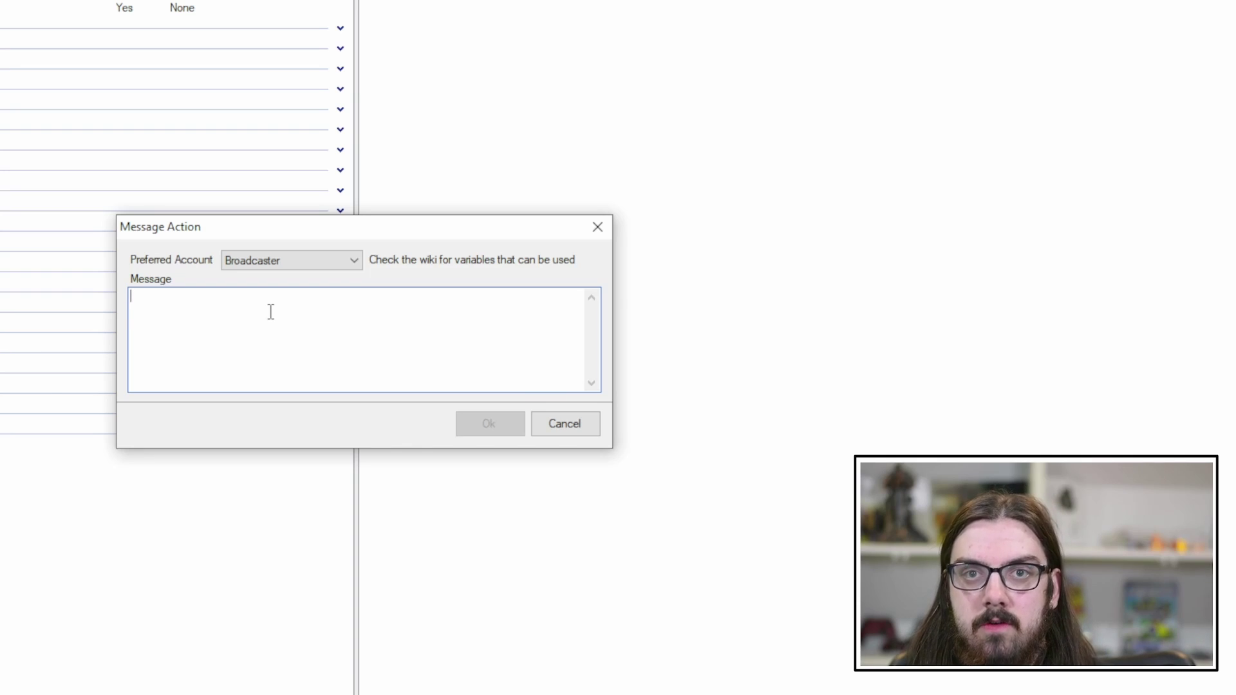
type("Thank you for")
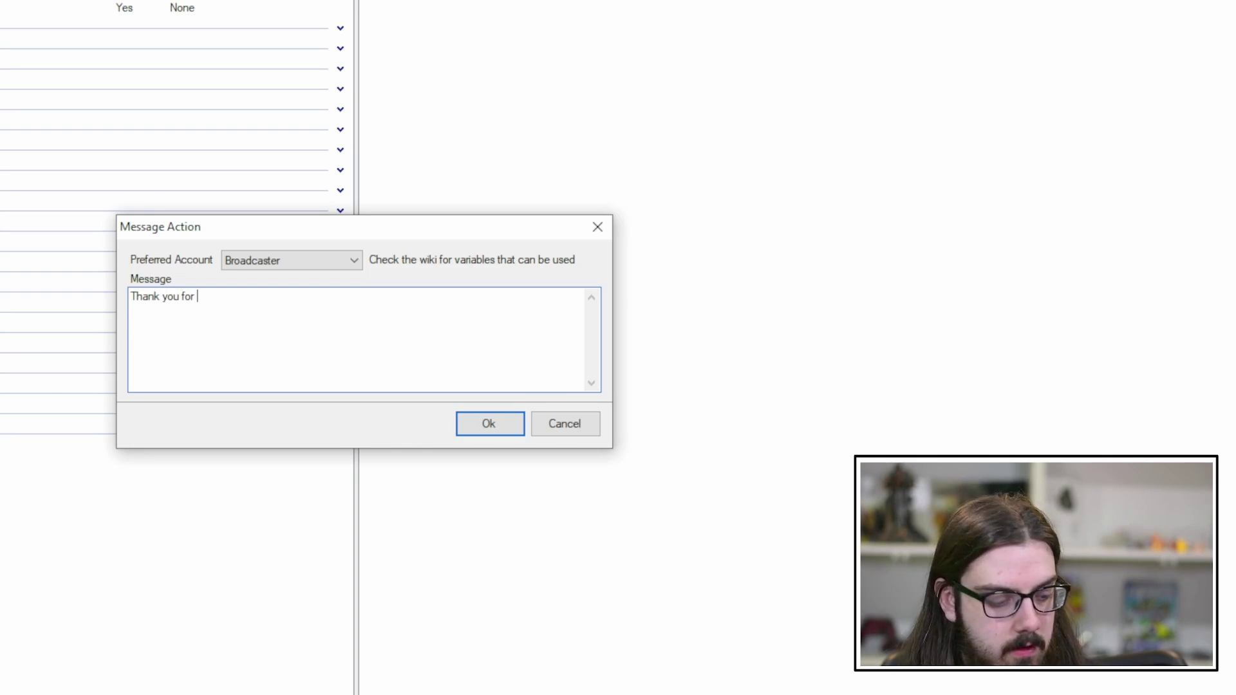
type(" being here %u")
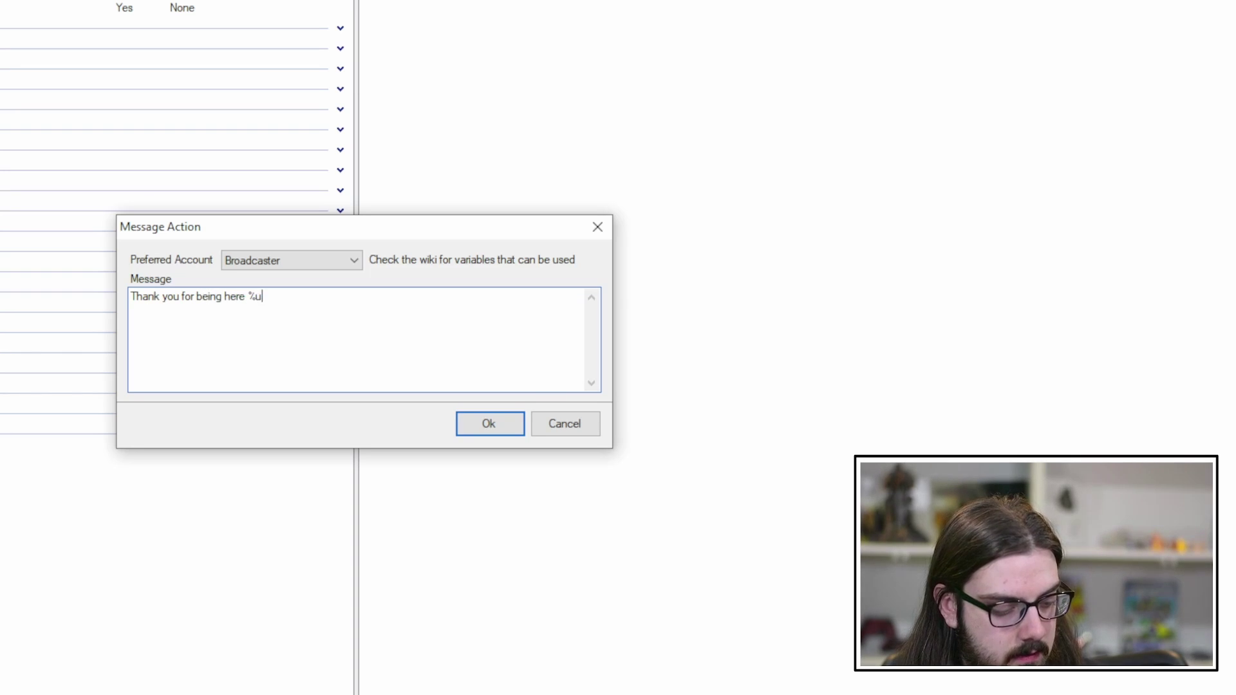
type("ser%")
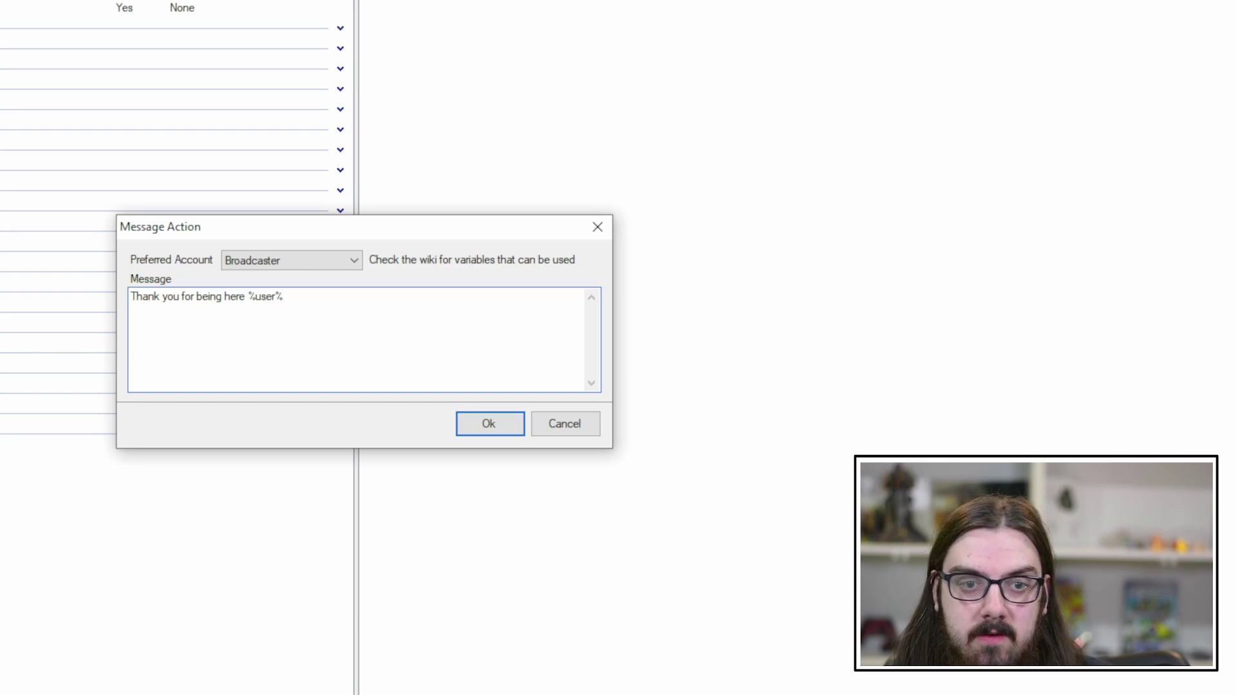
type("! ")
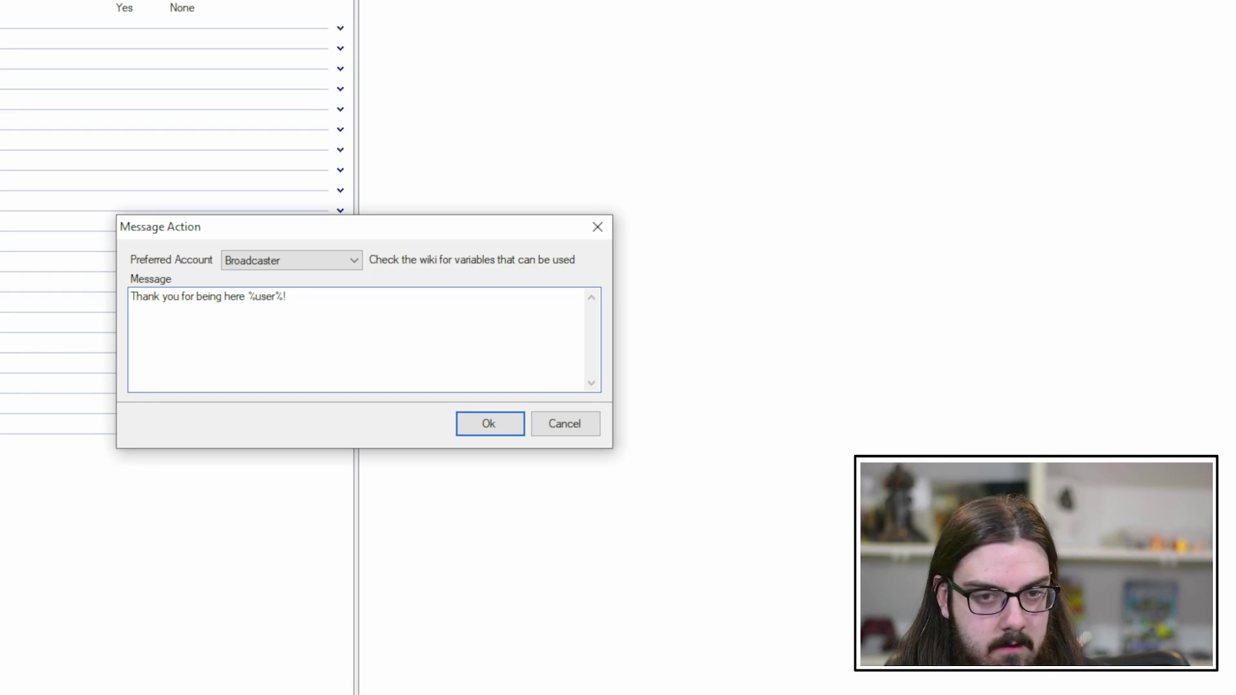
type("WE")
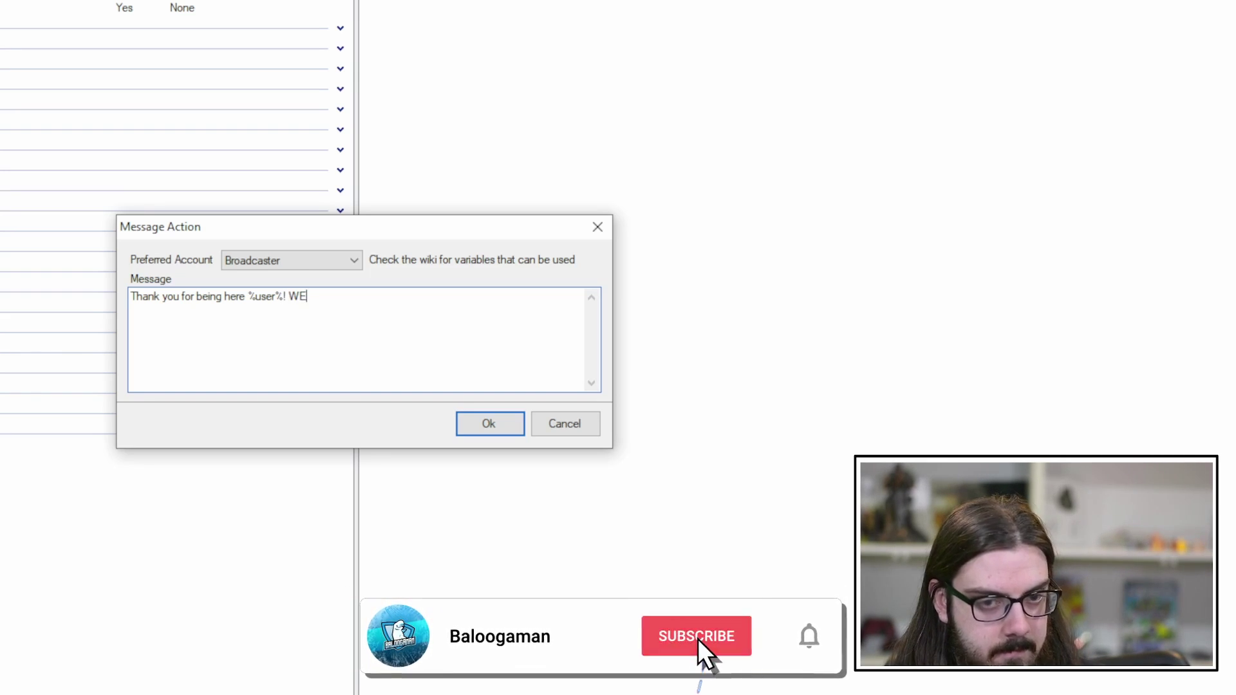
key("BackSpace")
type("elcome to the")
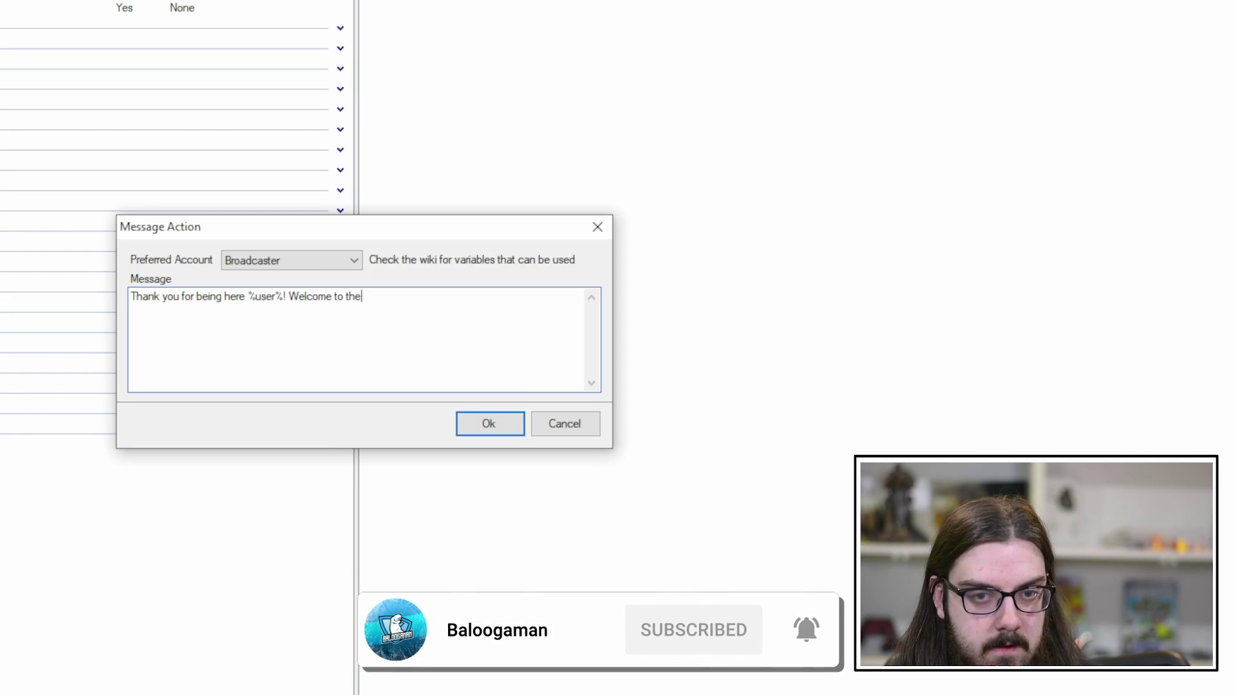
type(" stream!")
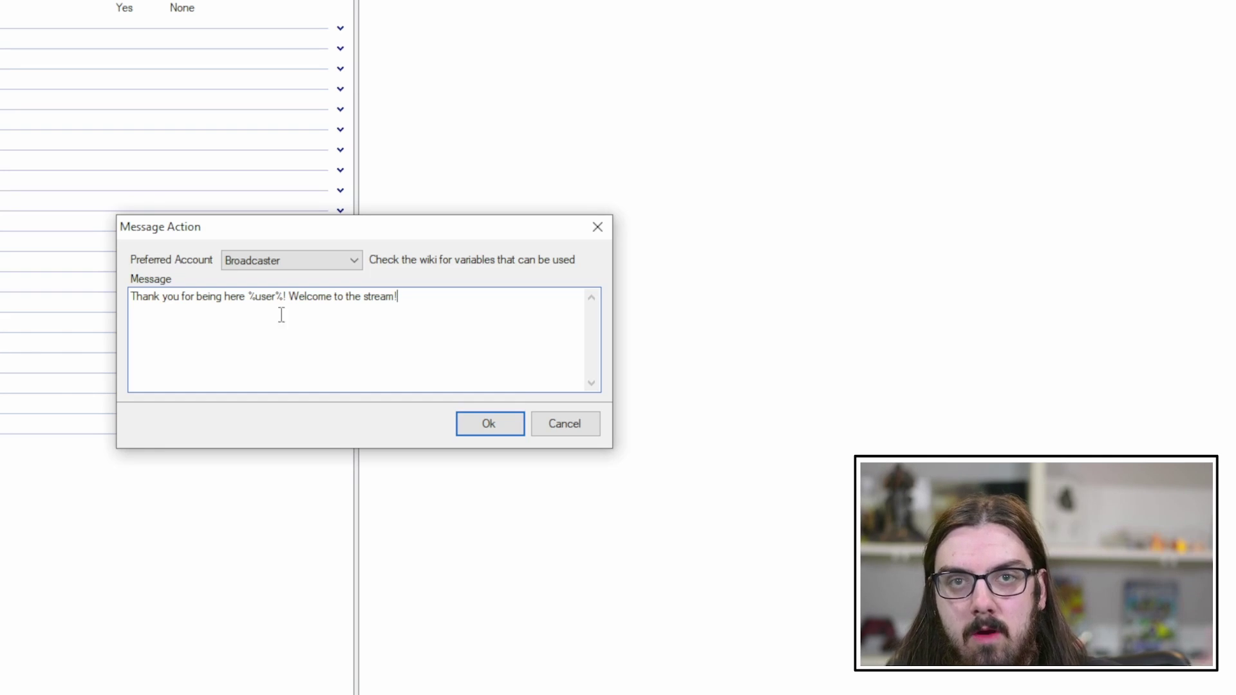
left_click(488, 424)
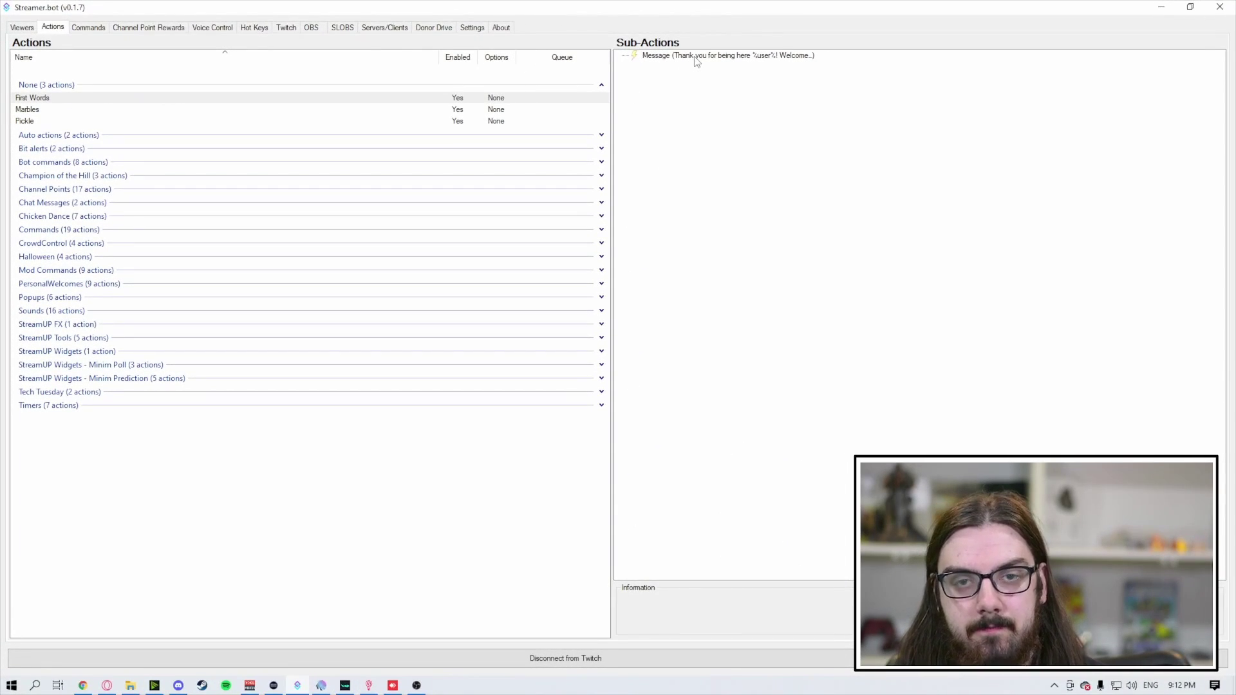
Step: In Settings > Events > General, assign the First Words action to the First Words event and reset its cache
left_click(473, 29)
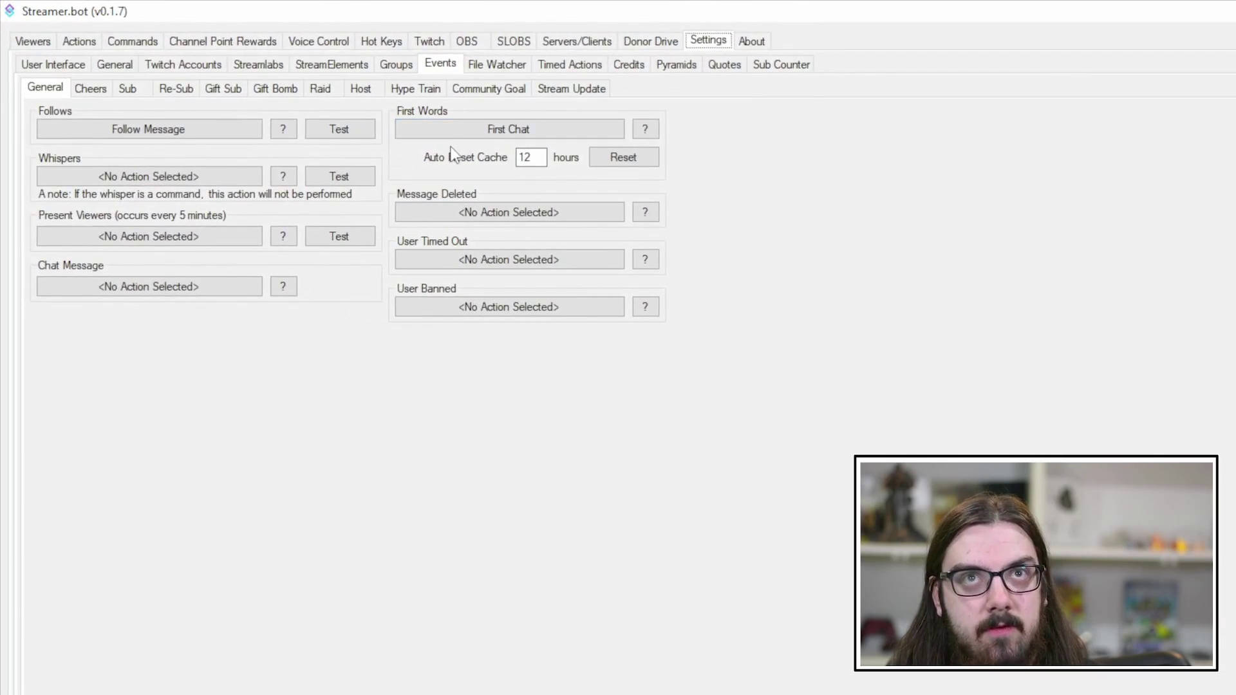
left_click(472, 129)
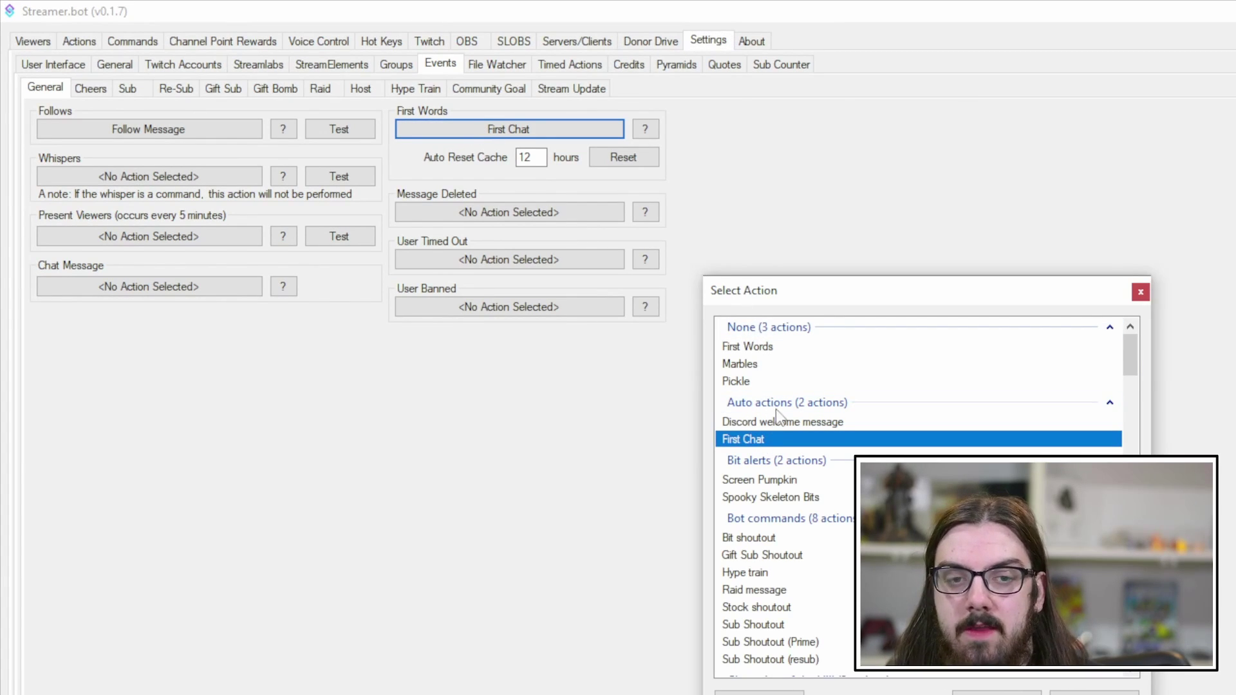
left_click(775, 349)
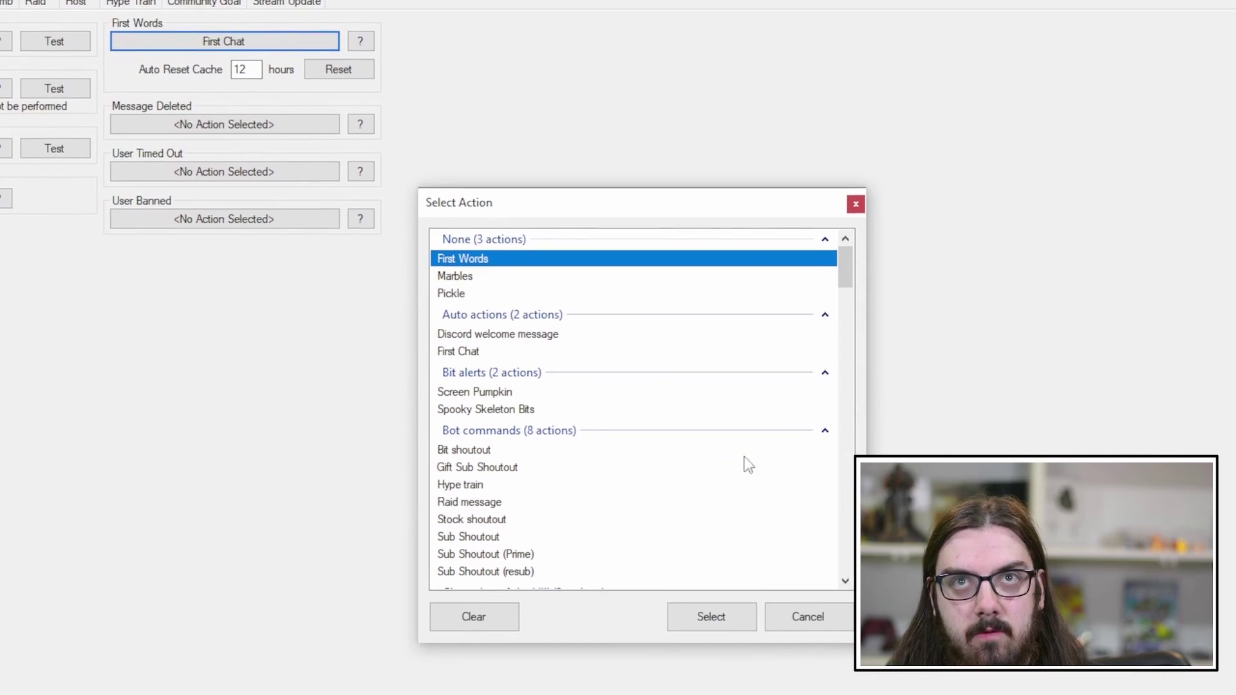
left_click(709, 617)
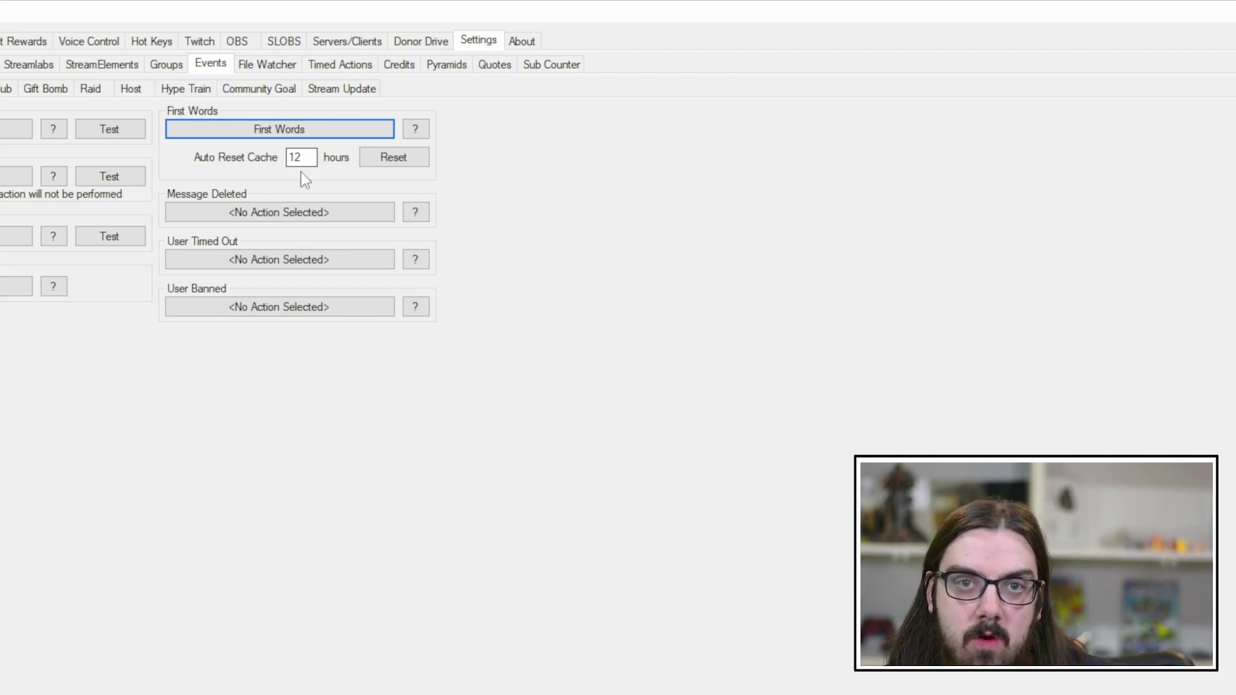
left_click(394, 158)
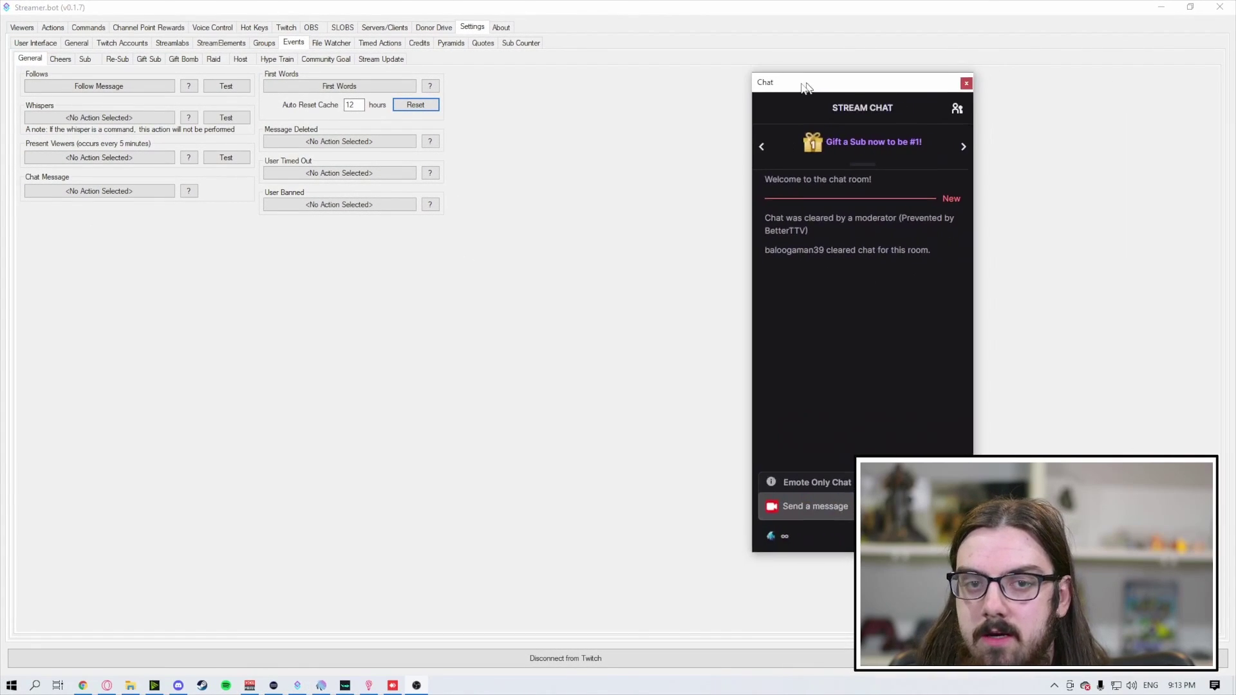
Step: Send 'Hello' in the test chat, check the bot's welcome reply, then close the chat window
left_click_drag(805, 88, 597, 117)
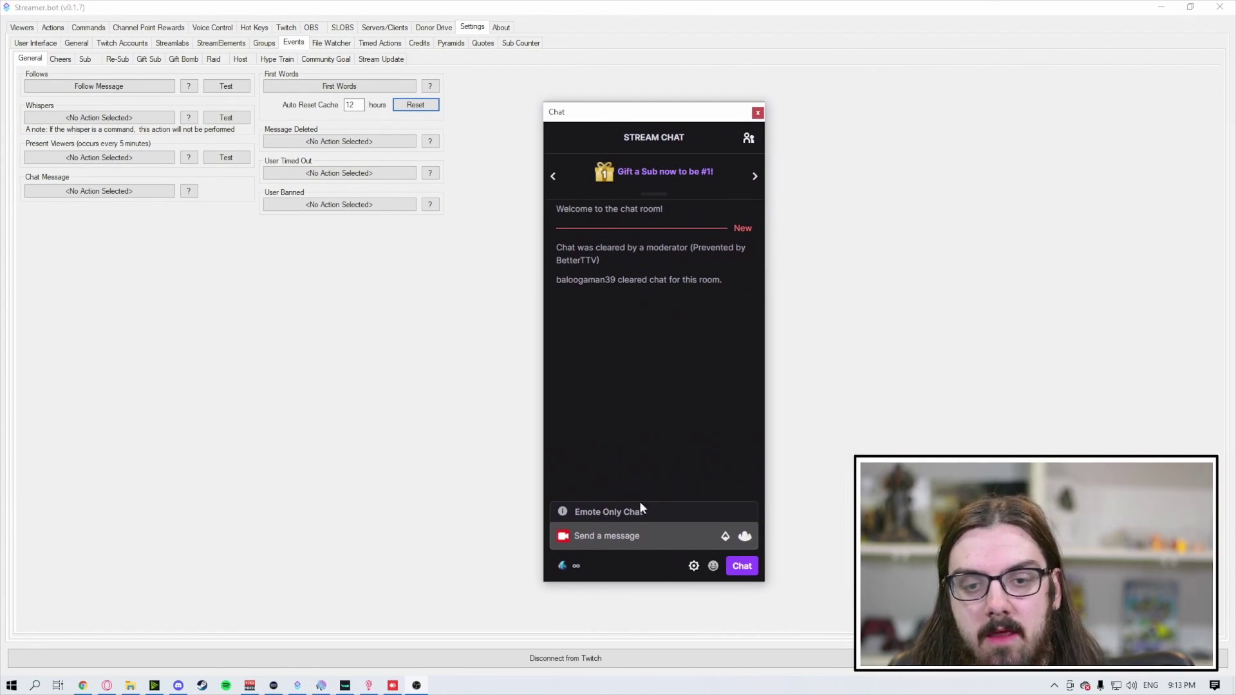
left_click(640, 536)
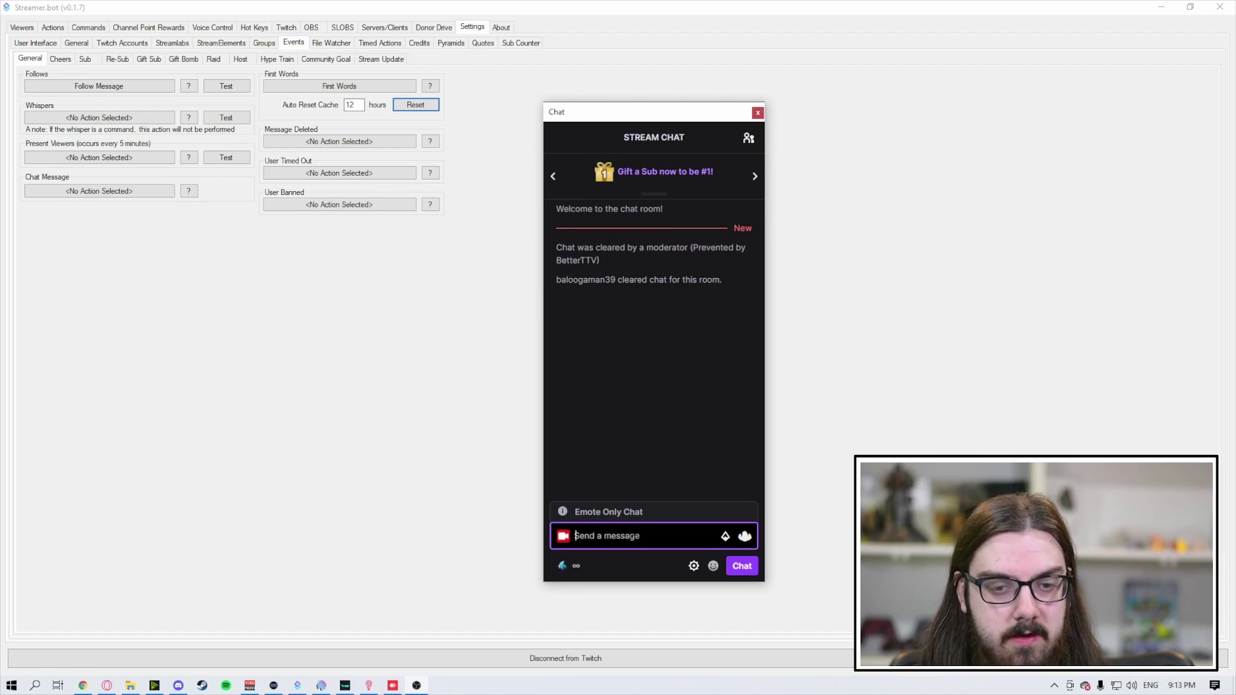
type("Hello")
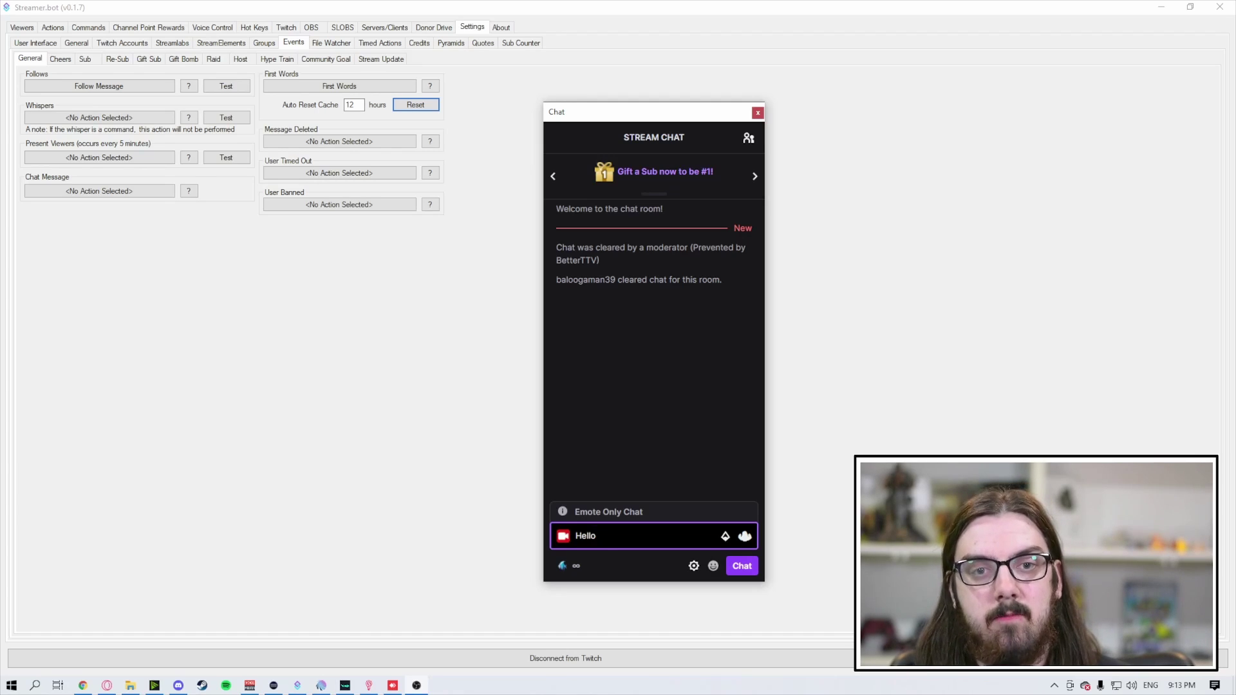
key("Return")
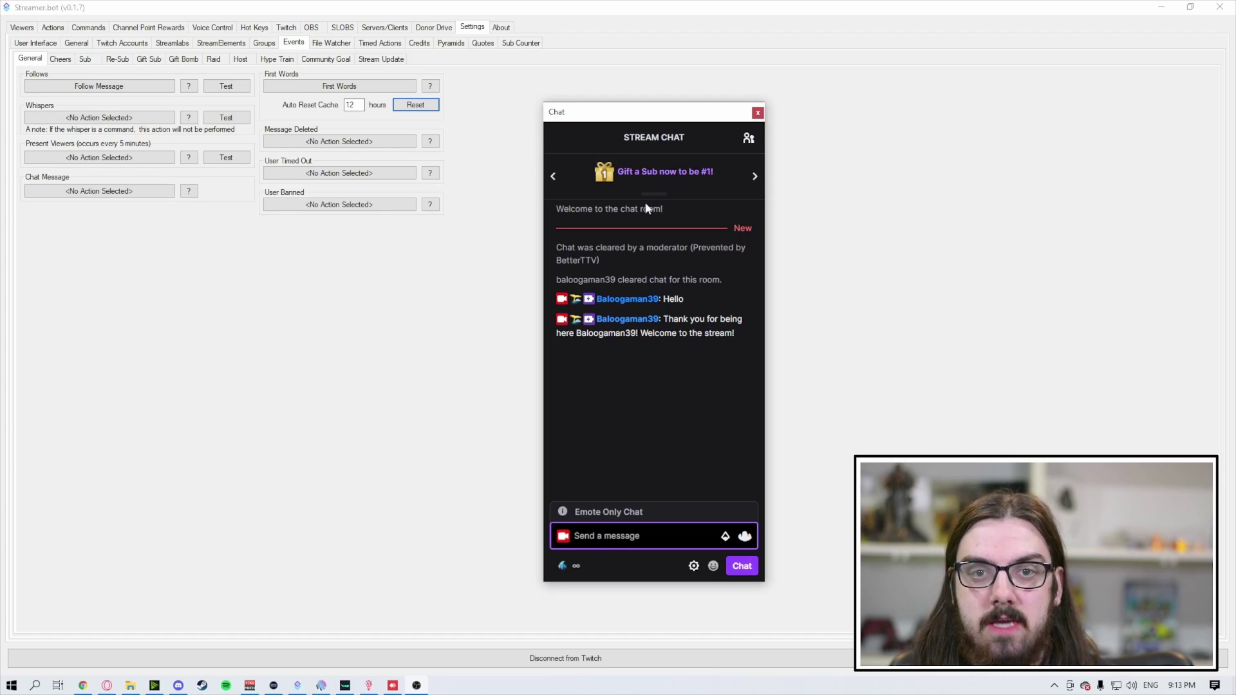
left_click(758, 113)
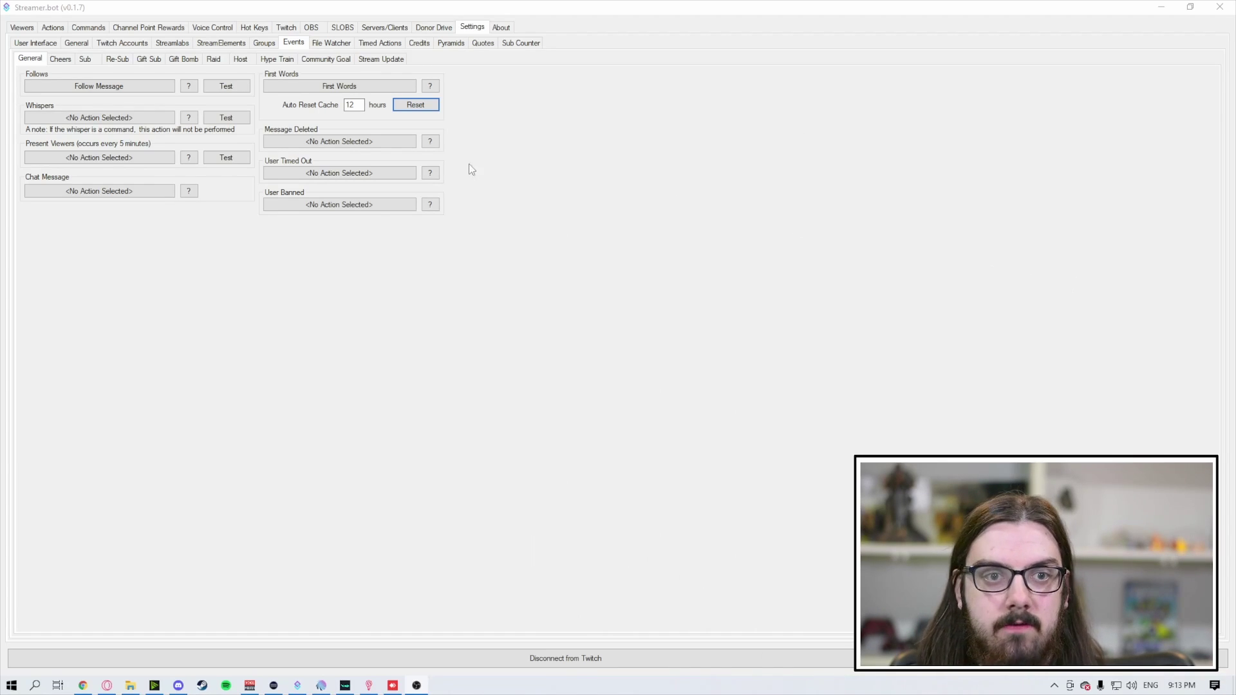
Step: Edit First Words' message sub-action to begin with baloogWave and end with baloogLove
left_click(46, 28)
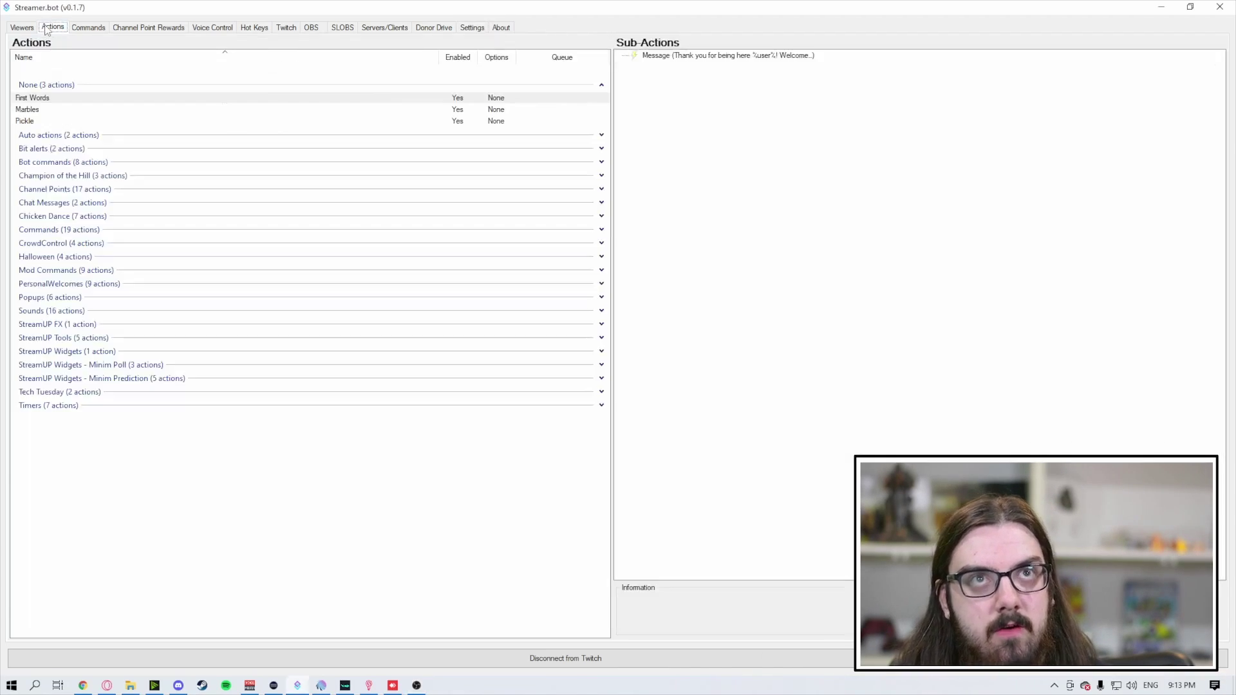
left_click(108, 98)
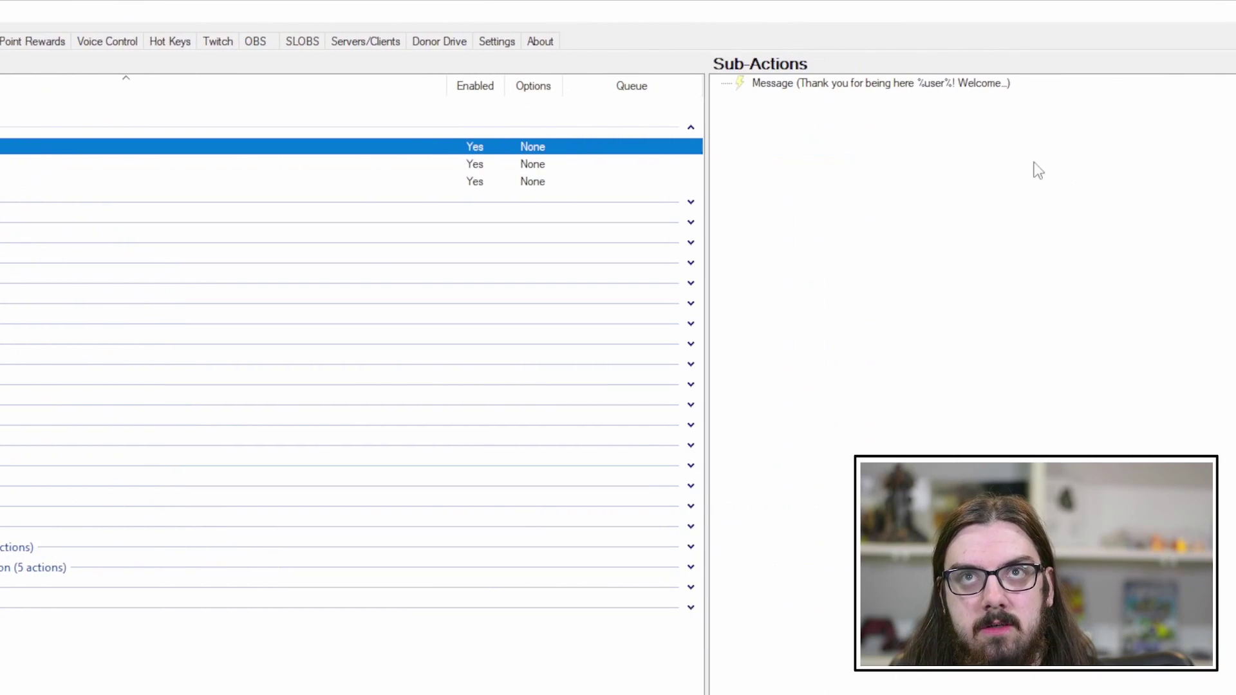
right_click(955, 86)
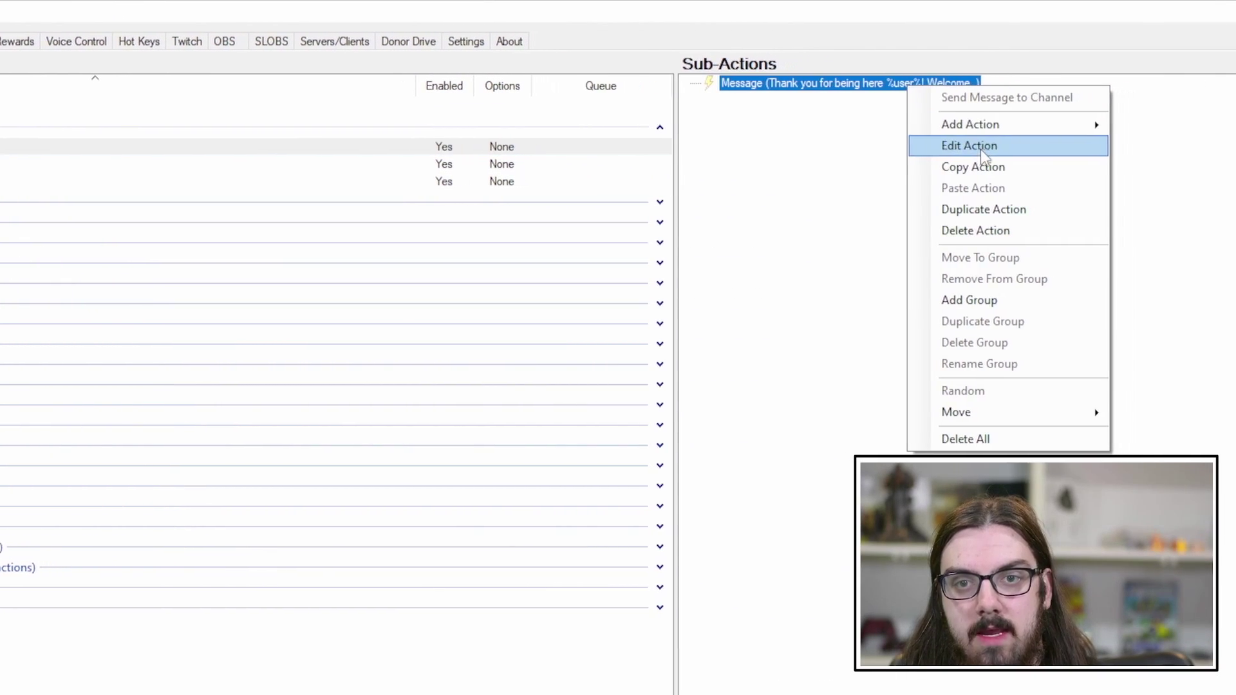
left_click(1006, 146)
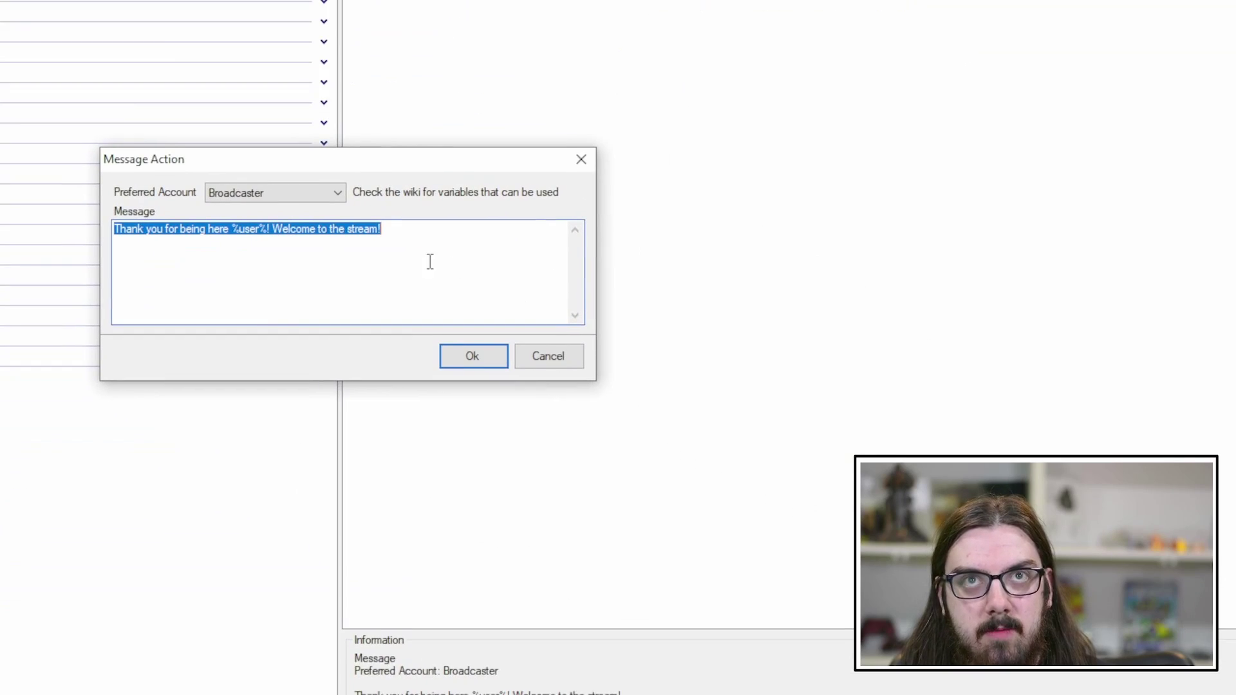
left_click(317, 266)
type("baloogWave")
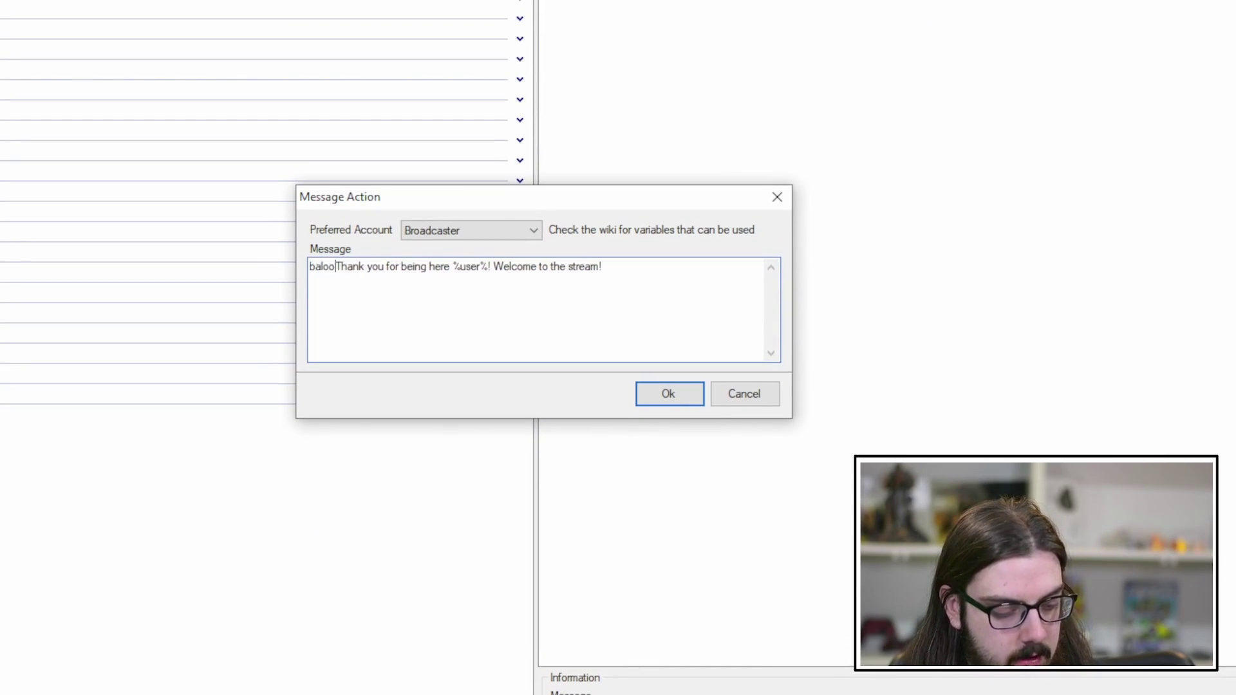
left_click(700, 282)
type("baloogLove")
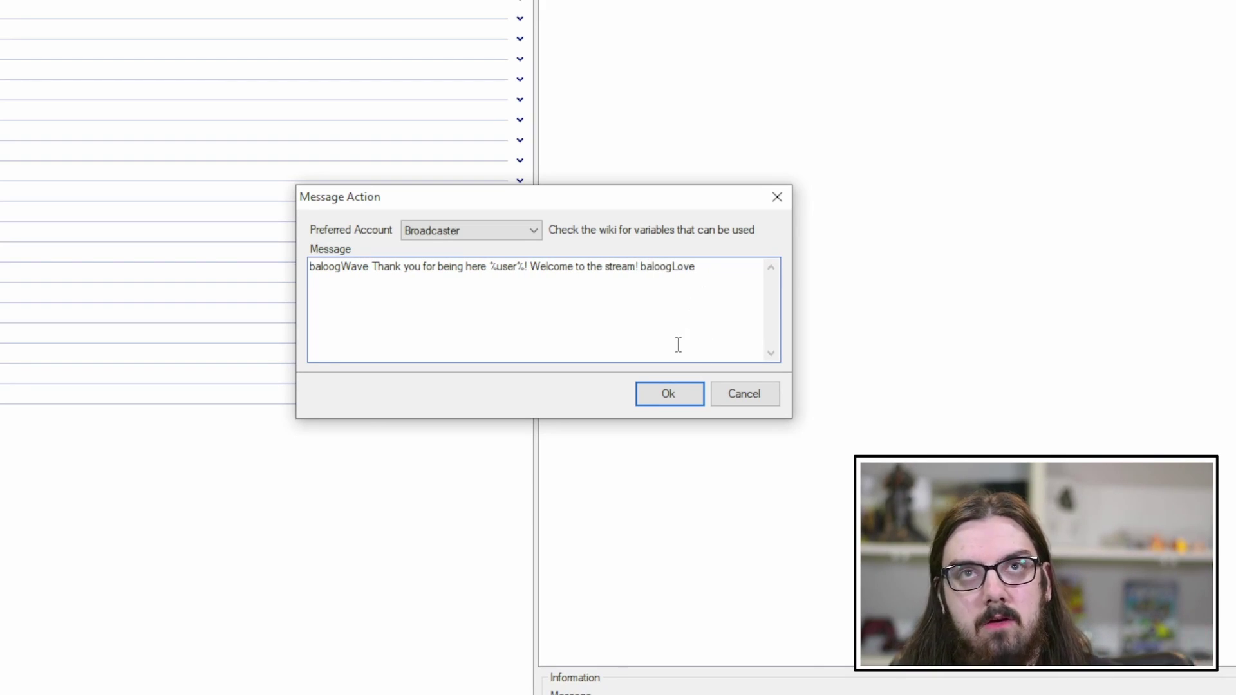
left_click(667, 394)
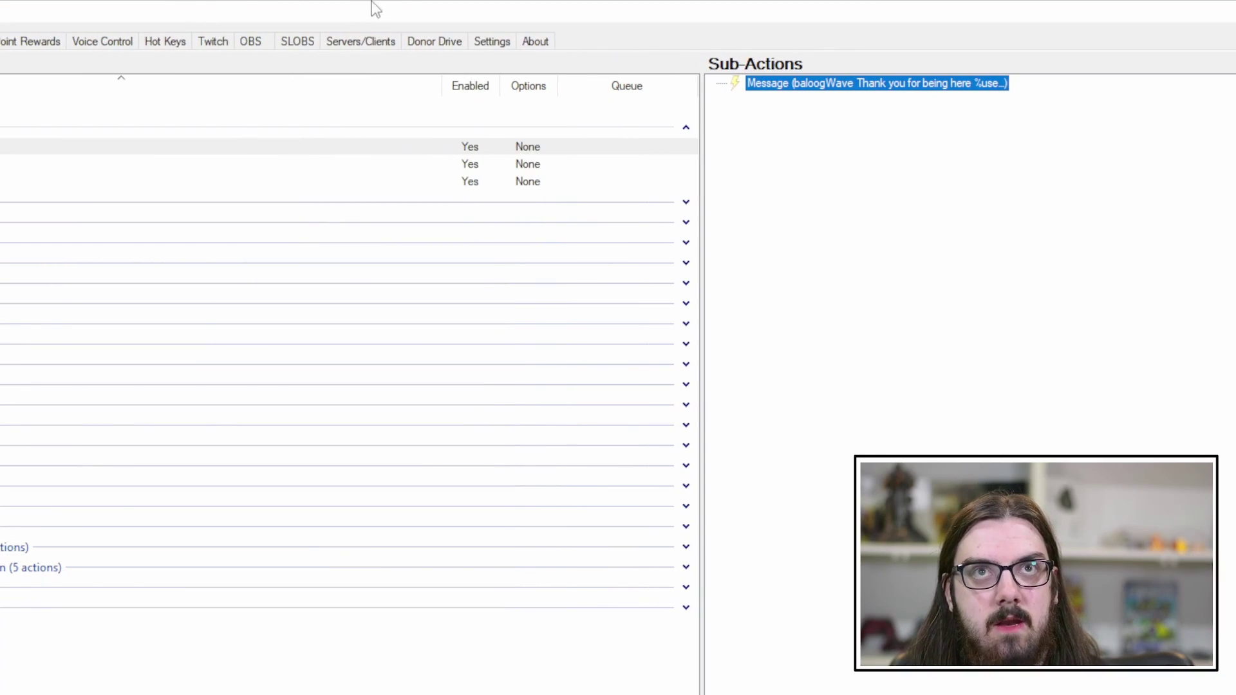
Step: Reset the first-words cache in Settings > Events and send 'Hello' in the test chat again
left_click(484, 42)
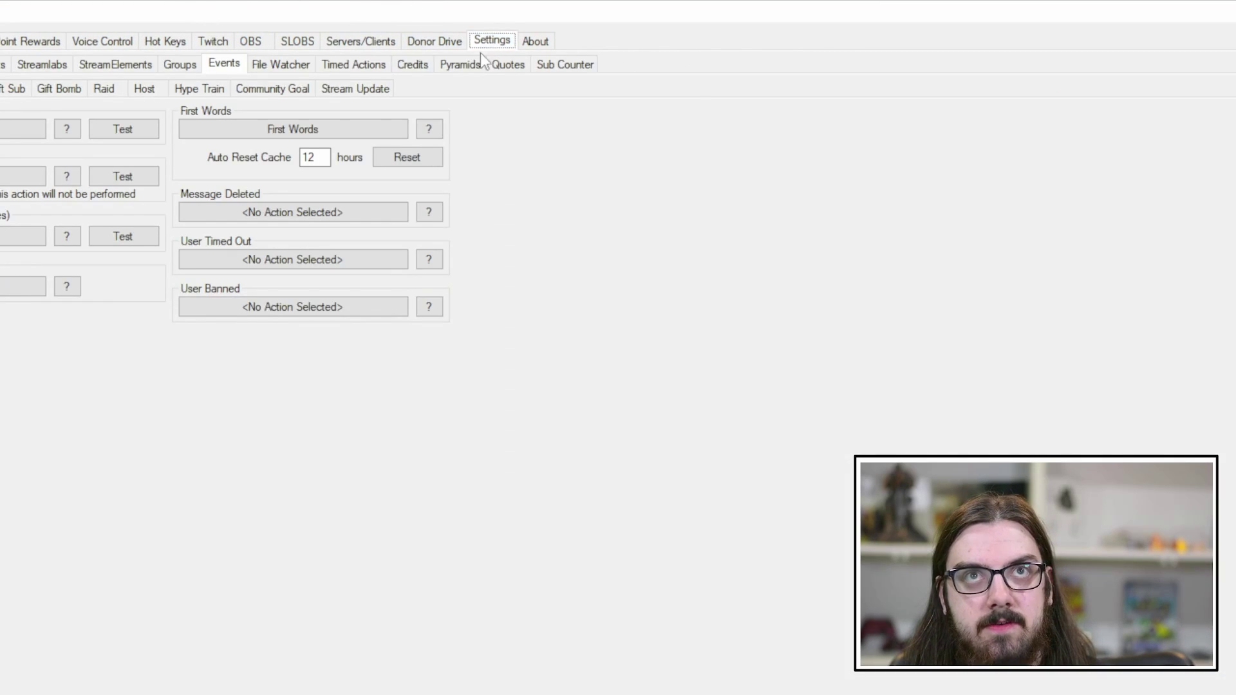
left_click(400, 156)
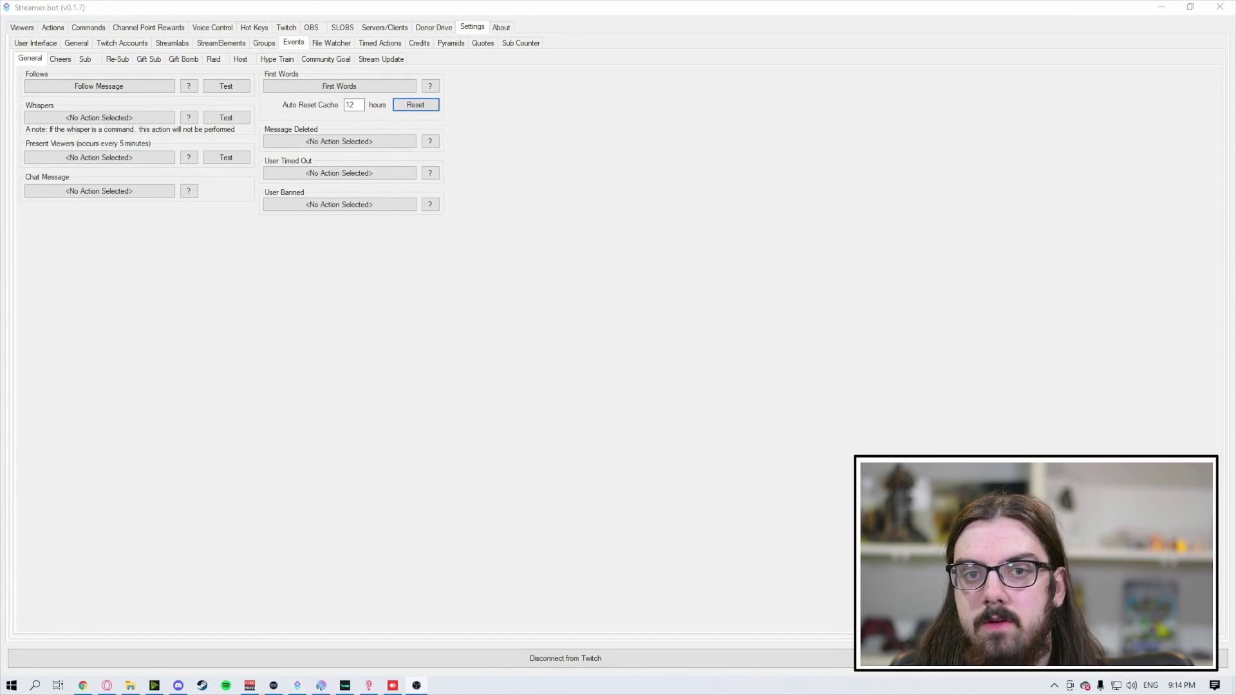
left_click_drag(837, 211, 579, 145)
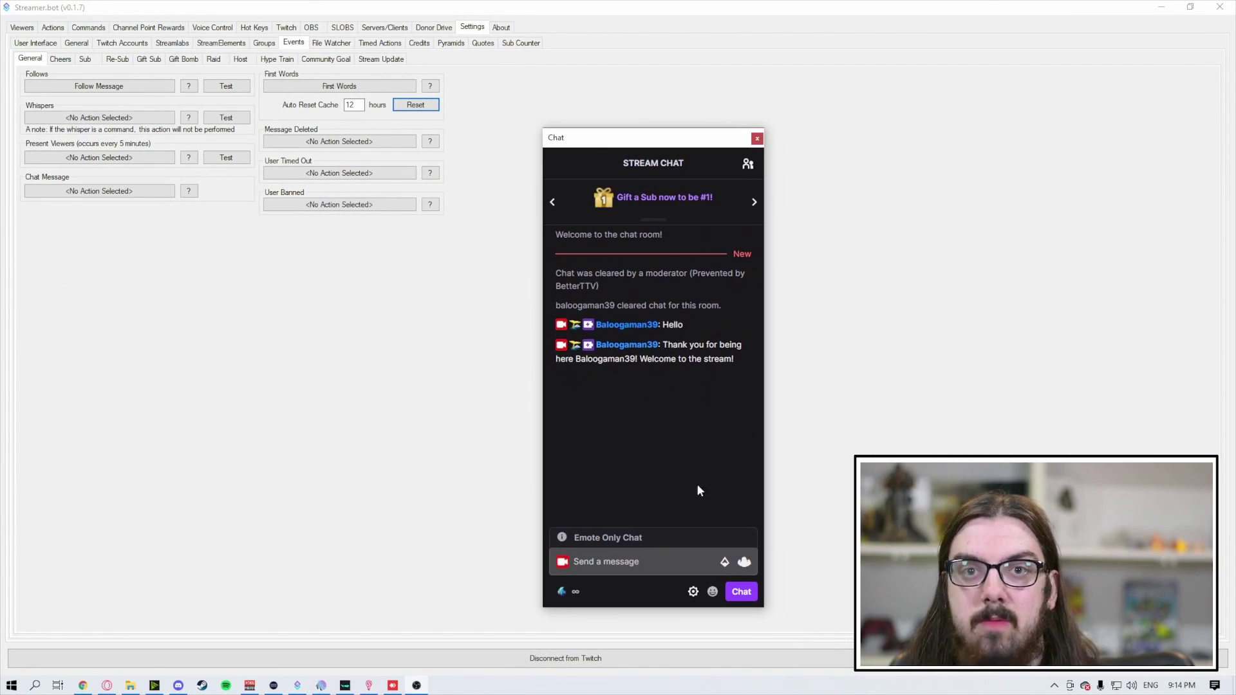
left_click(644, 561)
type("Hello")
key("Return")
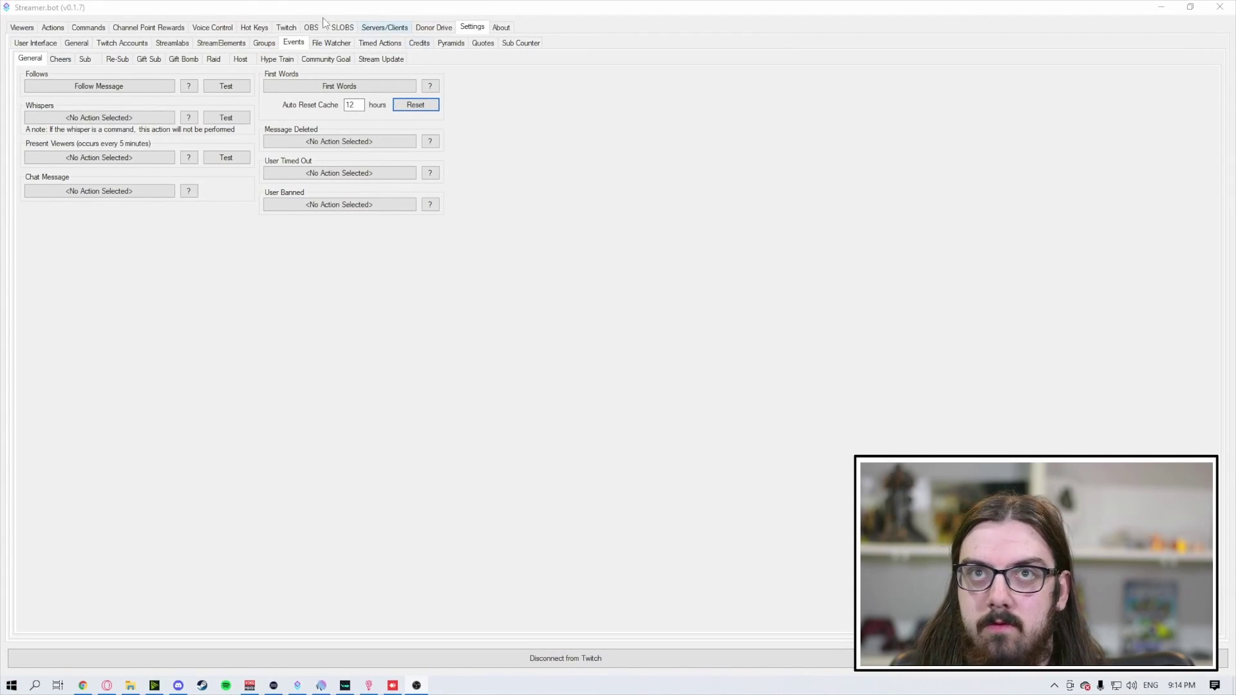
Step: Return to the Actions tab and browse the sub-action Add Action > Logic menu without adding anything
left_click(52, 28)
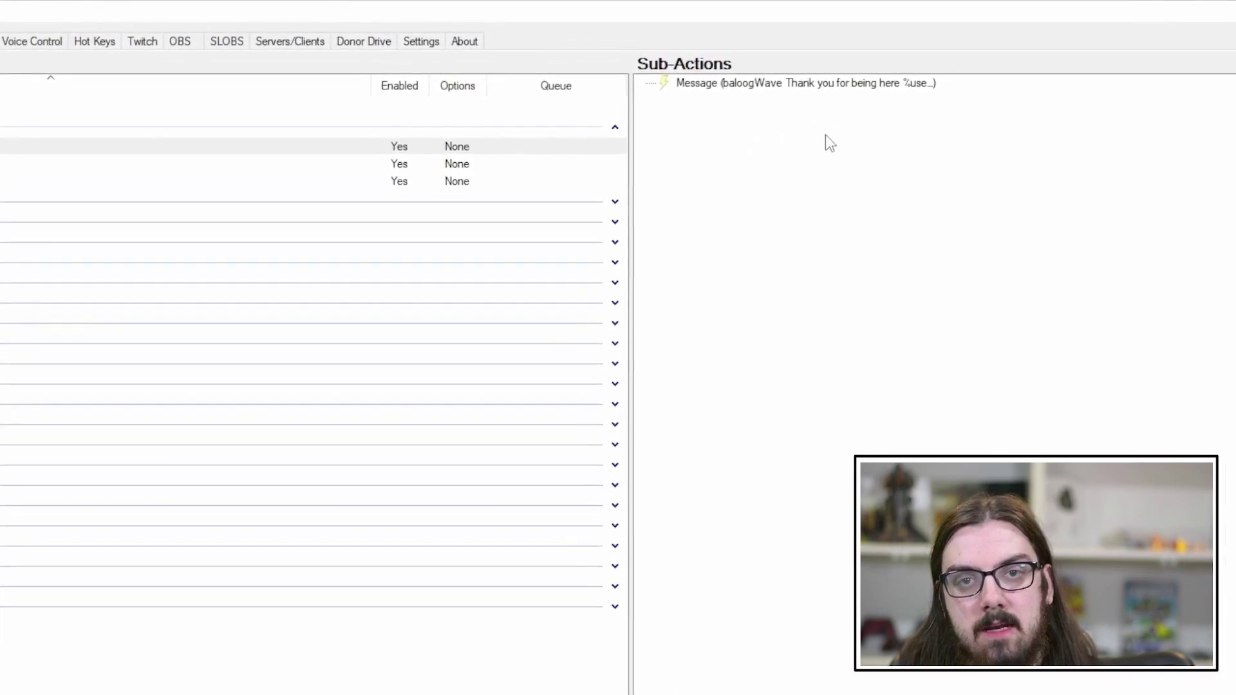
right_click(346, 120)
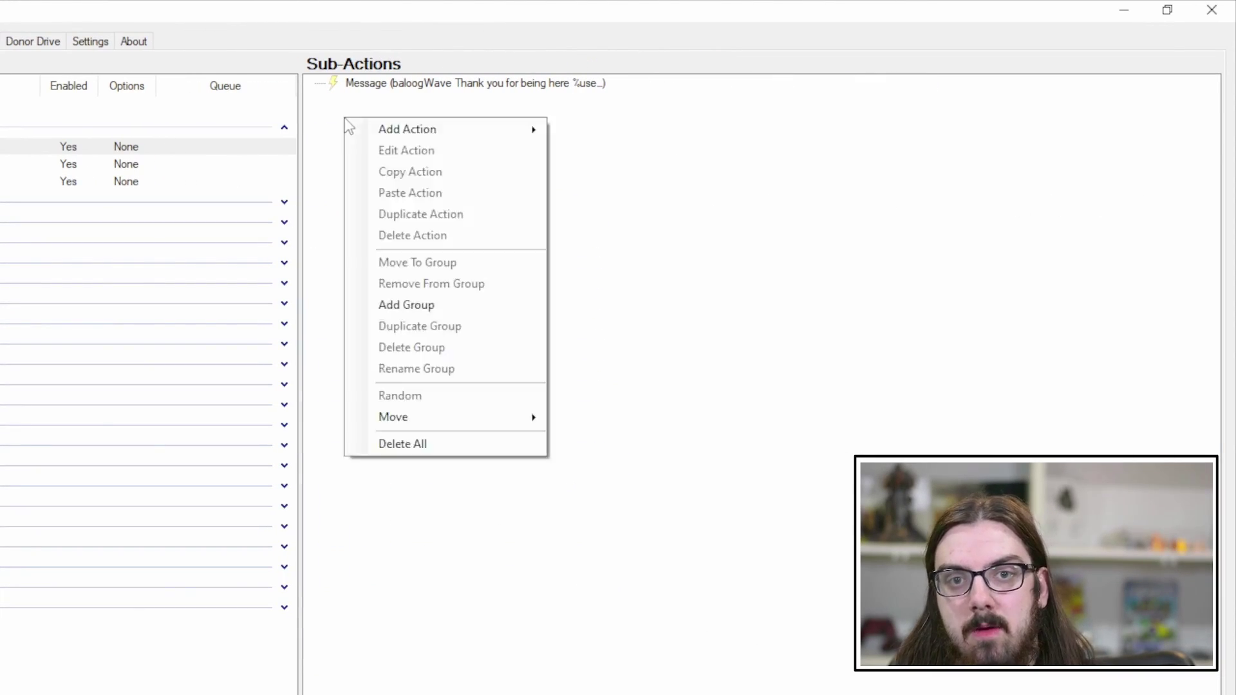
mouse_move(386, 128)
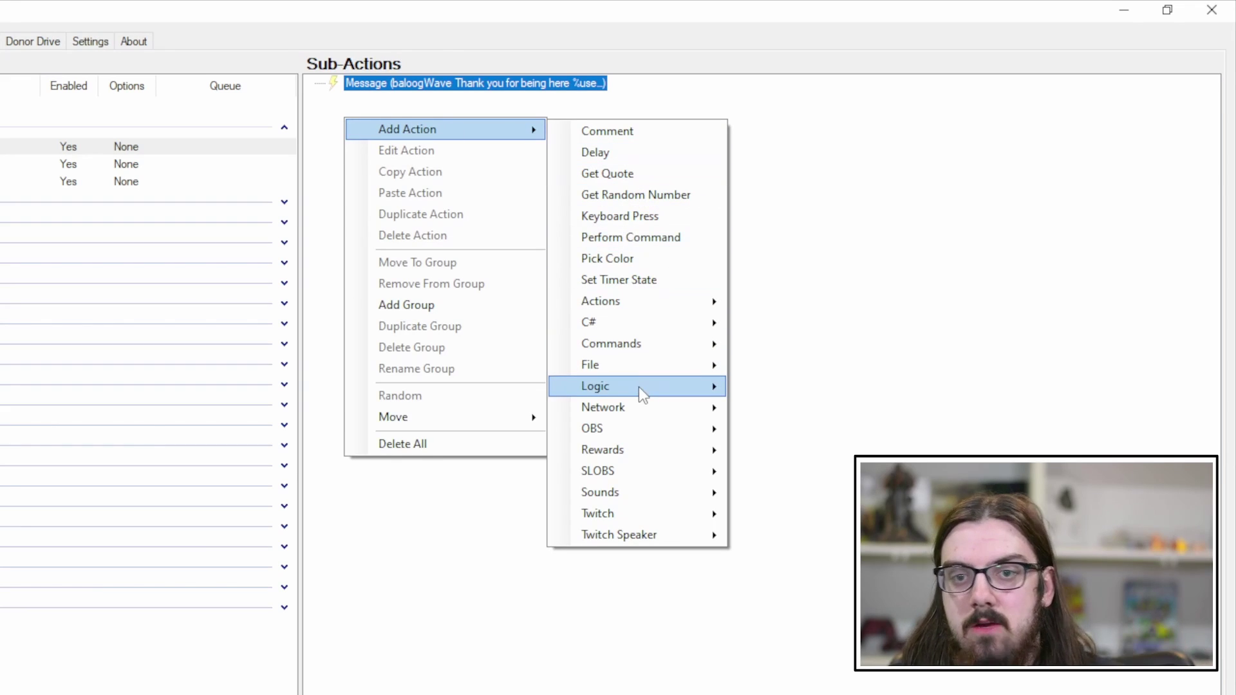
mouse_move(639, 388)
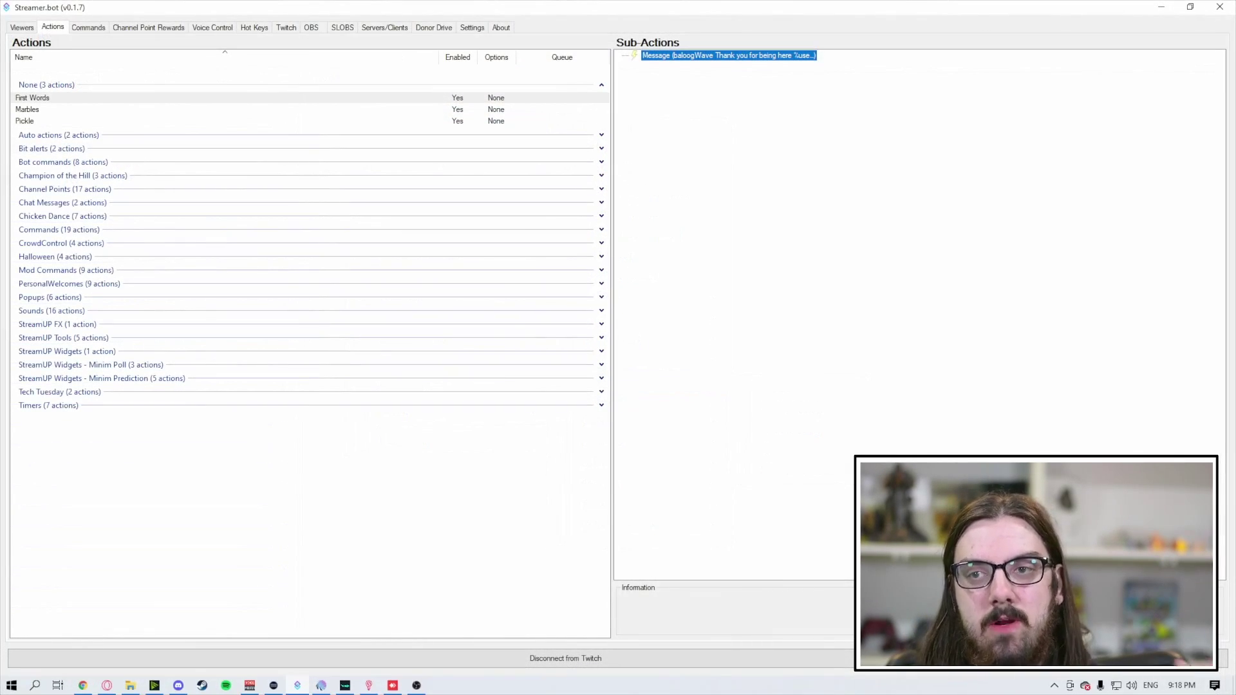
Step: Snap Streamer.bot to the left half and maximize Mix It Up
key("super+Left")
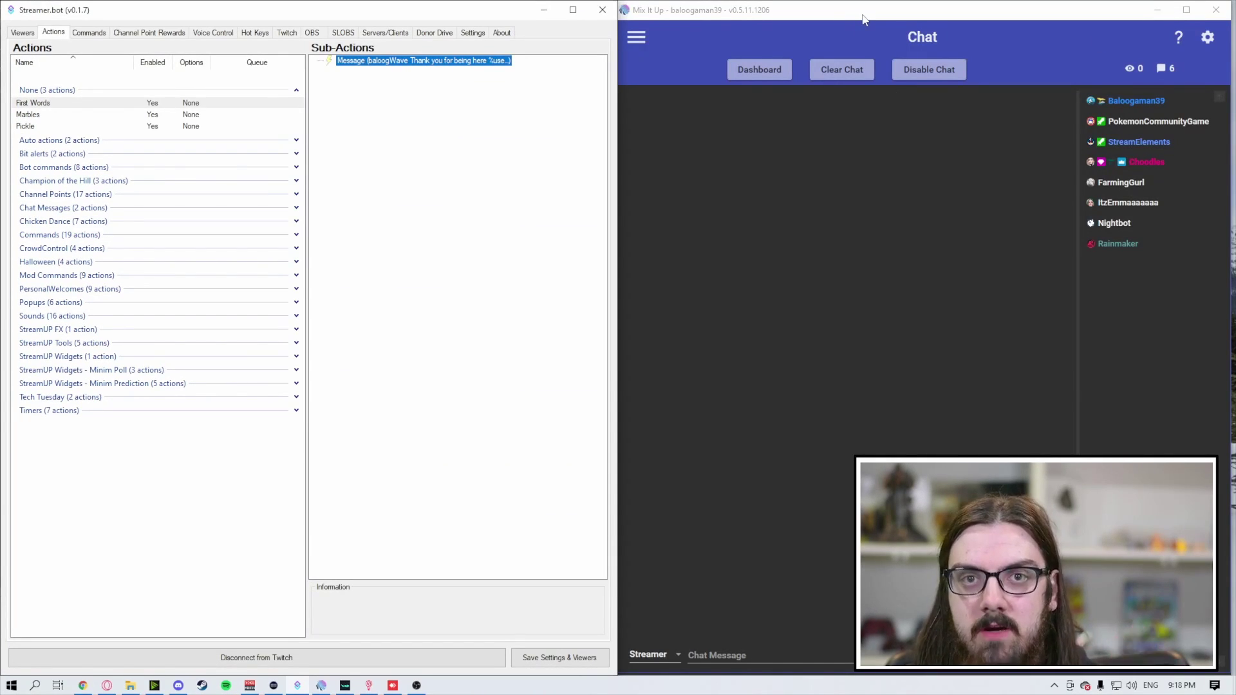
left_click(643, 37)
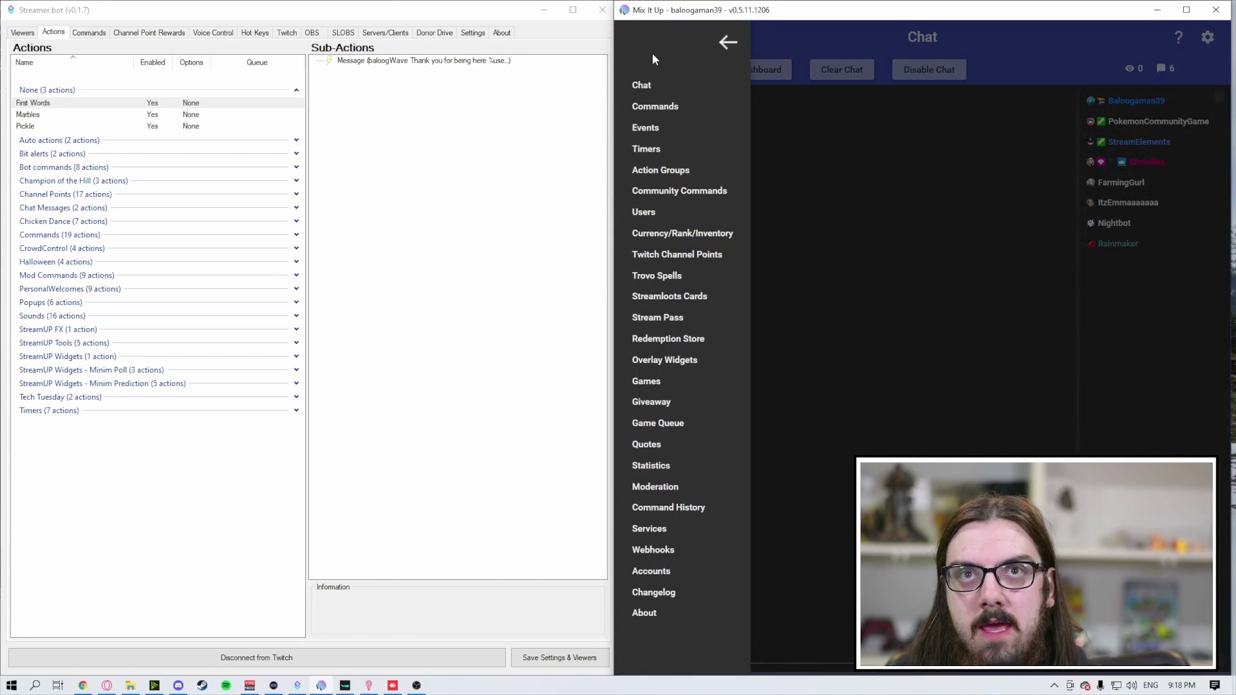
left_click(1186, 9)
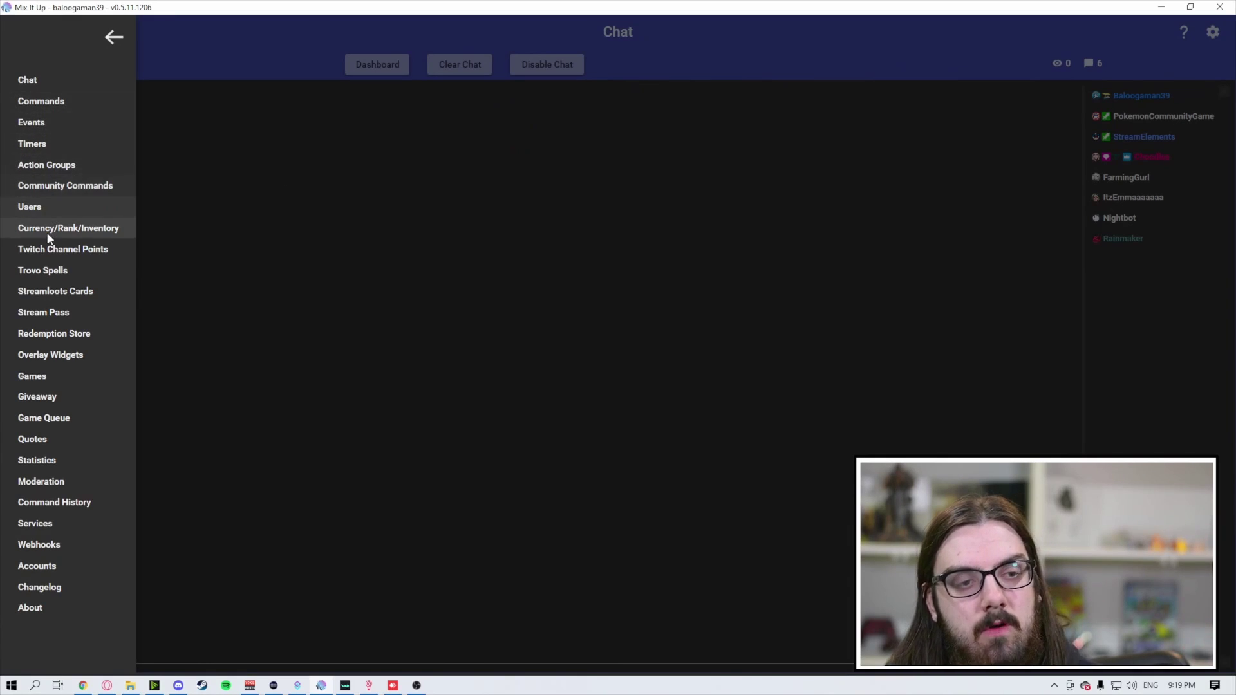
Step: Check the Services page, then view Accounts: Twitch streamer signed in, no bot account
left_click(57, 513)
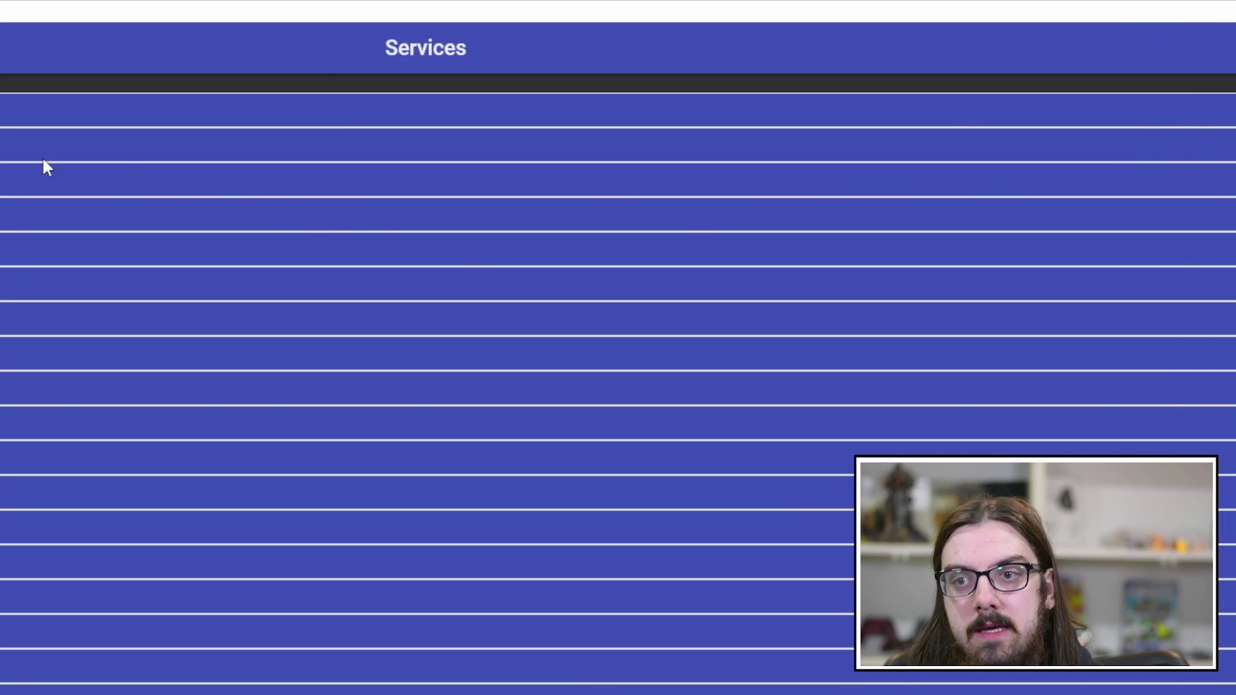
left_click(33, 47)
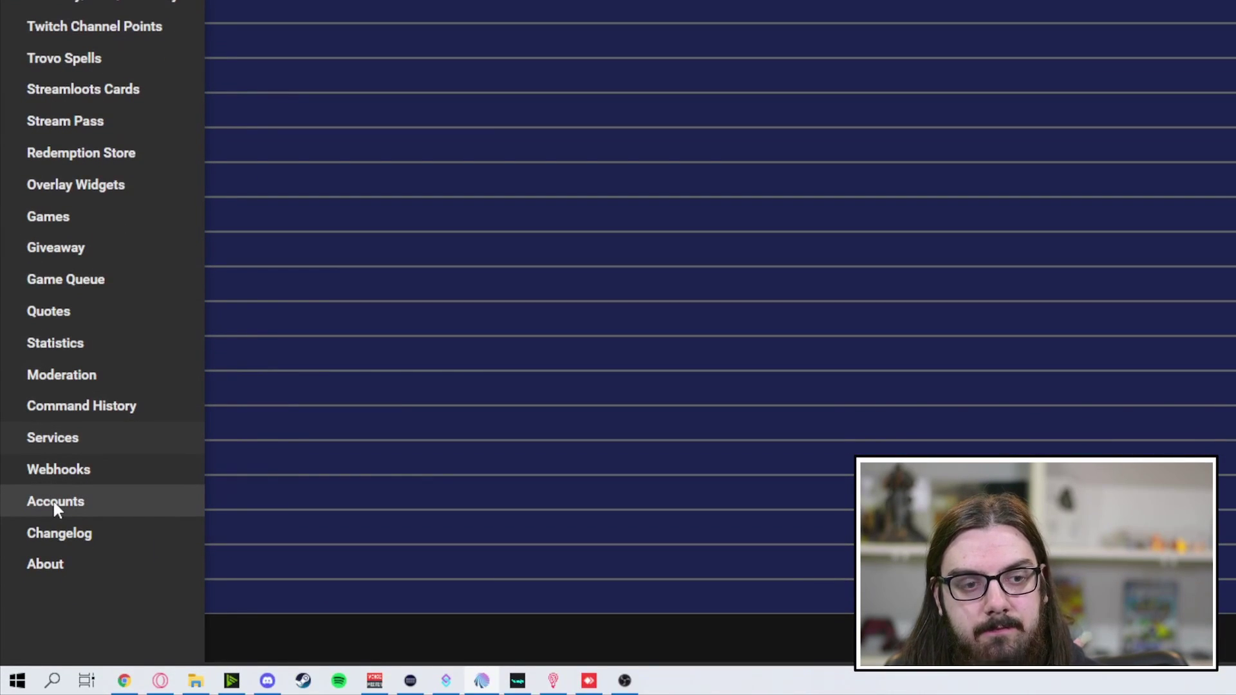
left_click(53, 501)
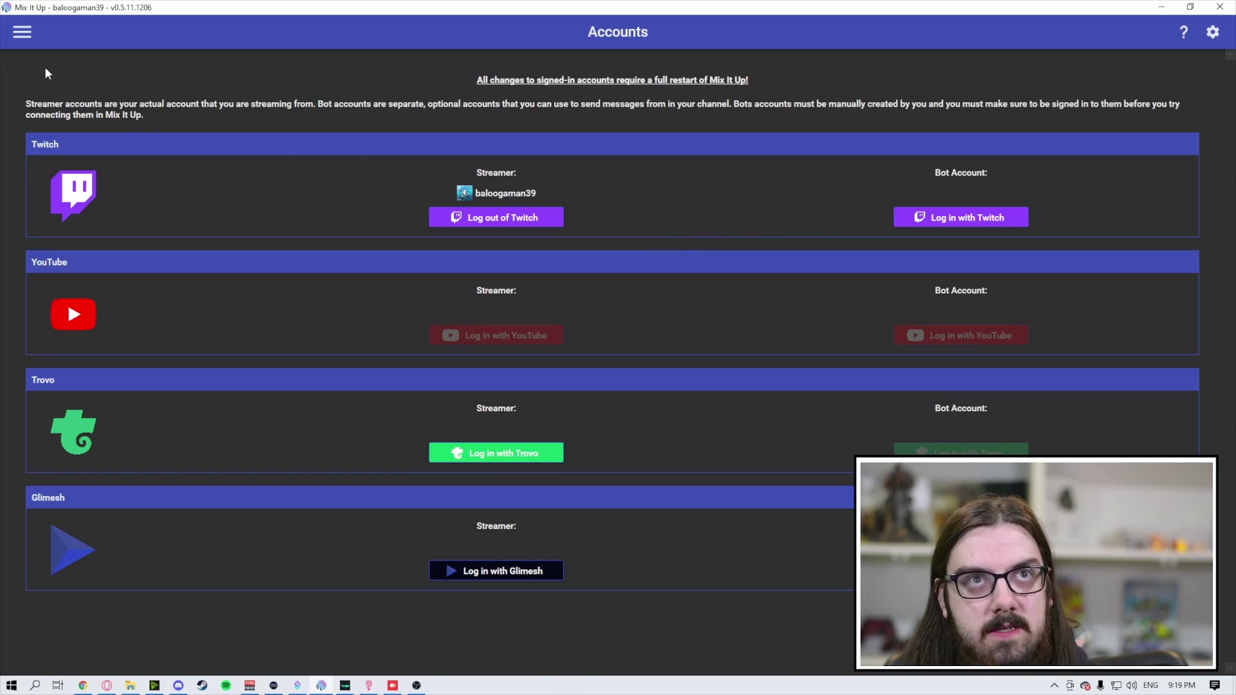
Step: Go to the Events page, collapse the Twitch group, and expand the Chat events list
left_click(27, 40)
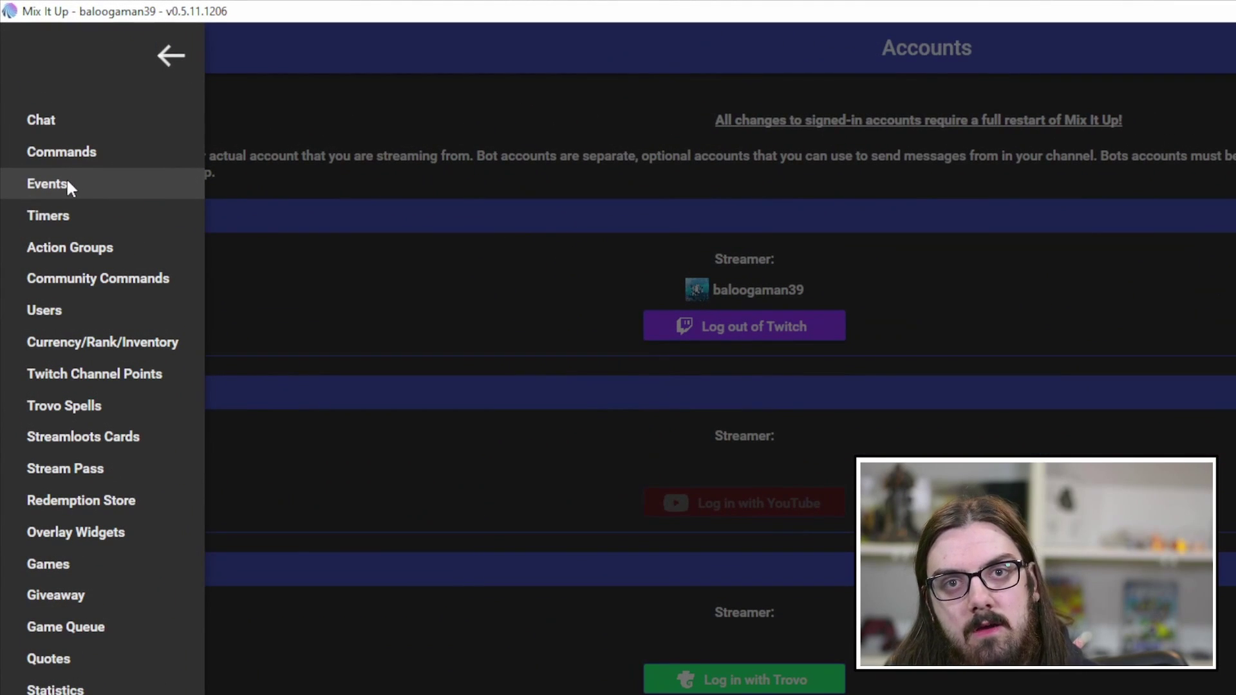
left_click(55, 186)
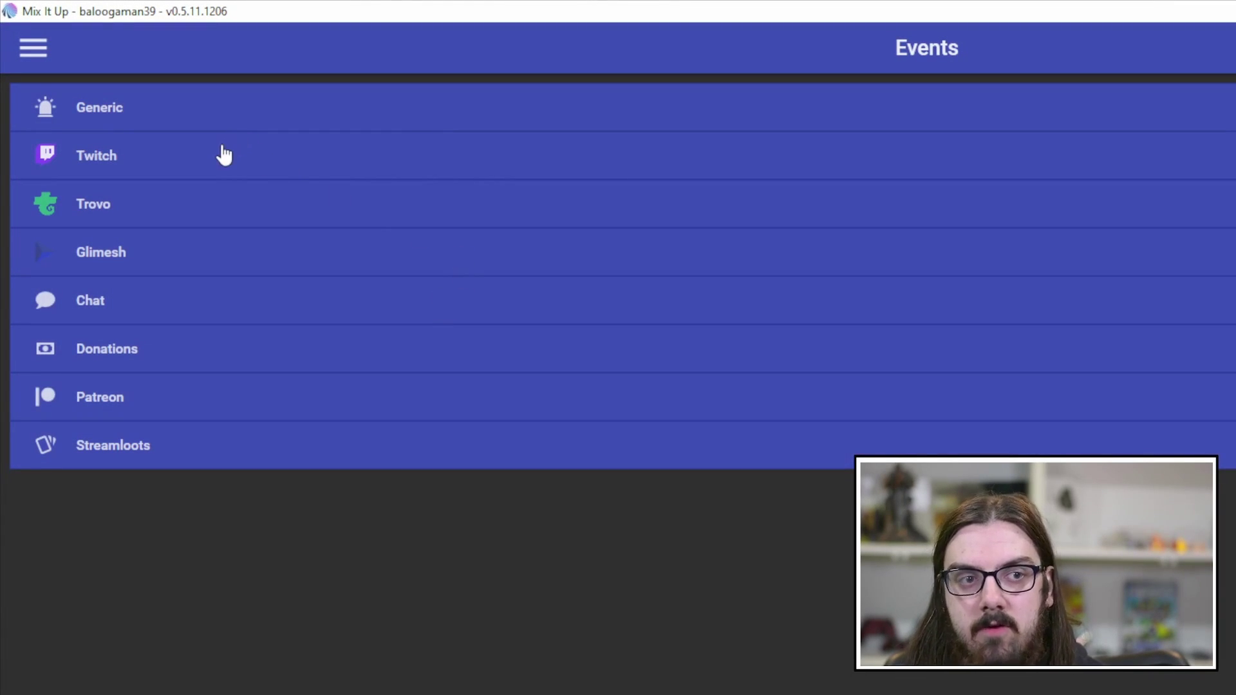
left_click(166, 166)
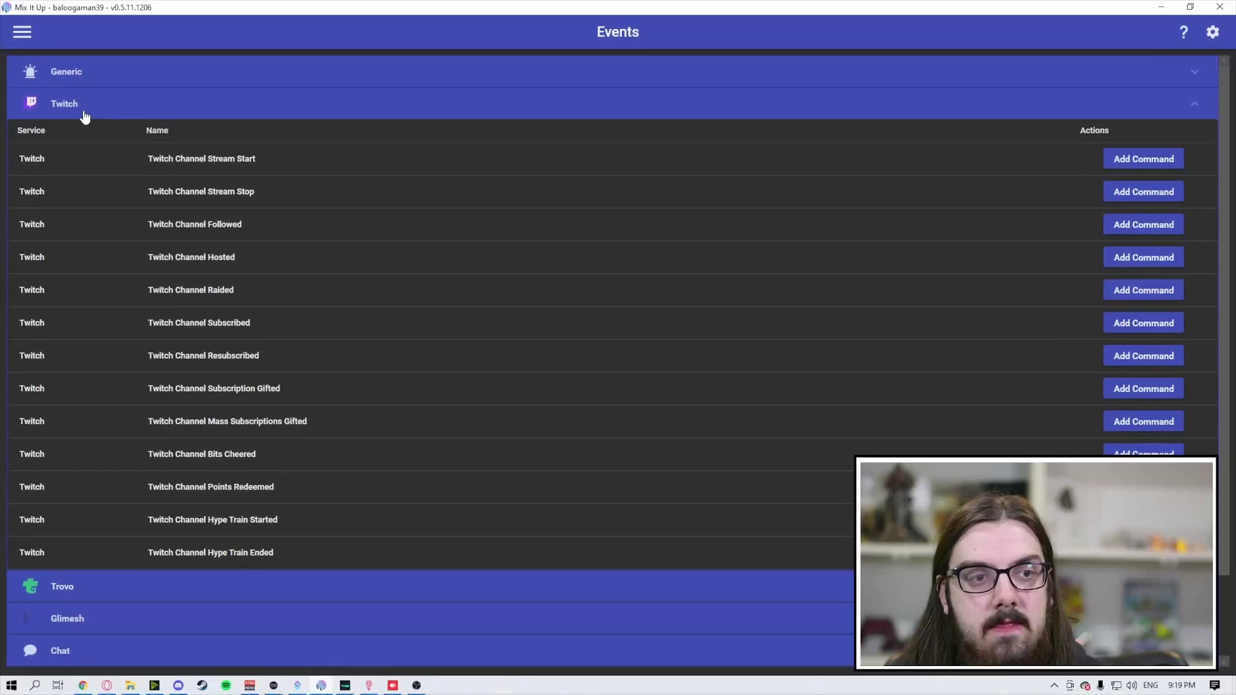
left_click(83, 110)
left_click(58, 203)
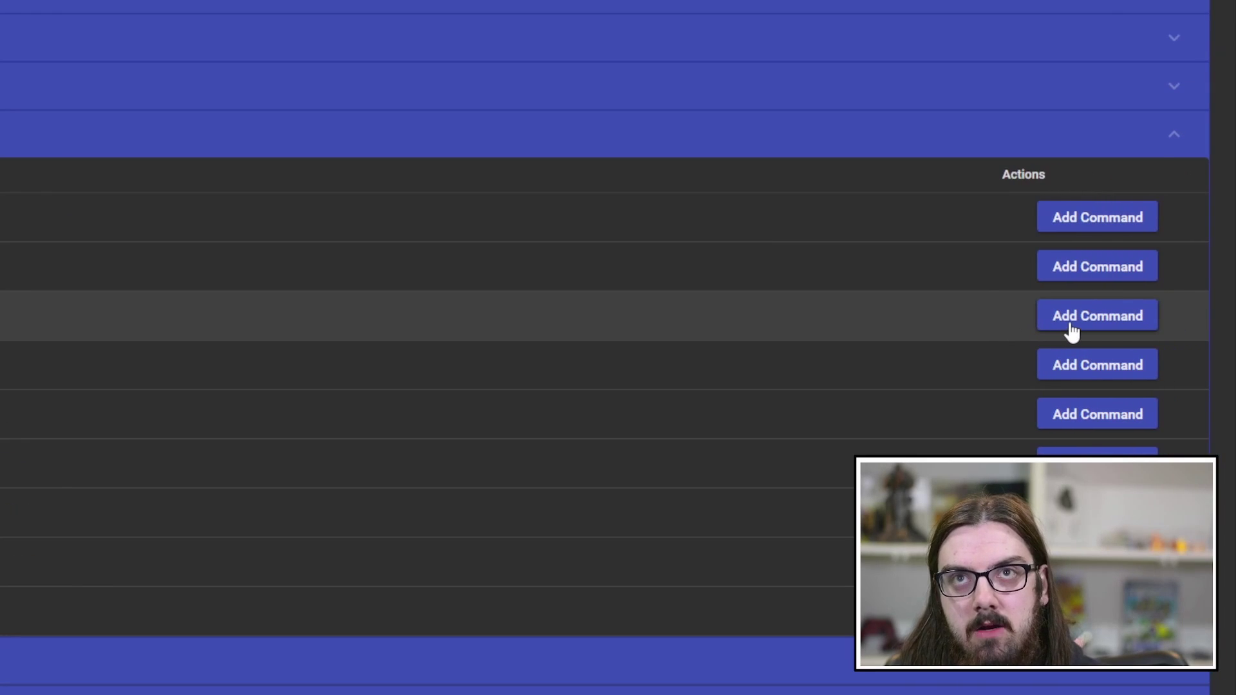
Step: Create a command for Chat User Joined and add a Chat Message action to it
left_click(1068, 322)
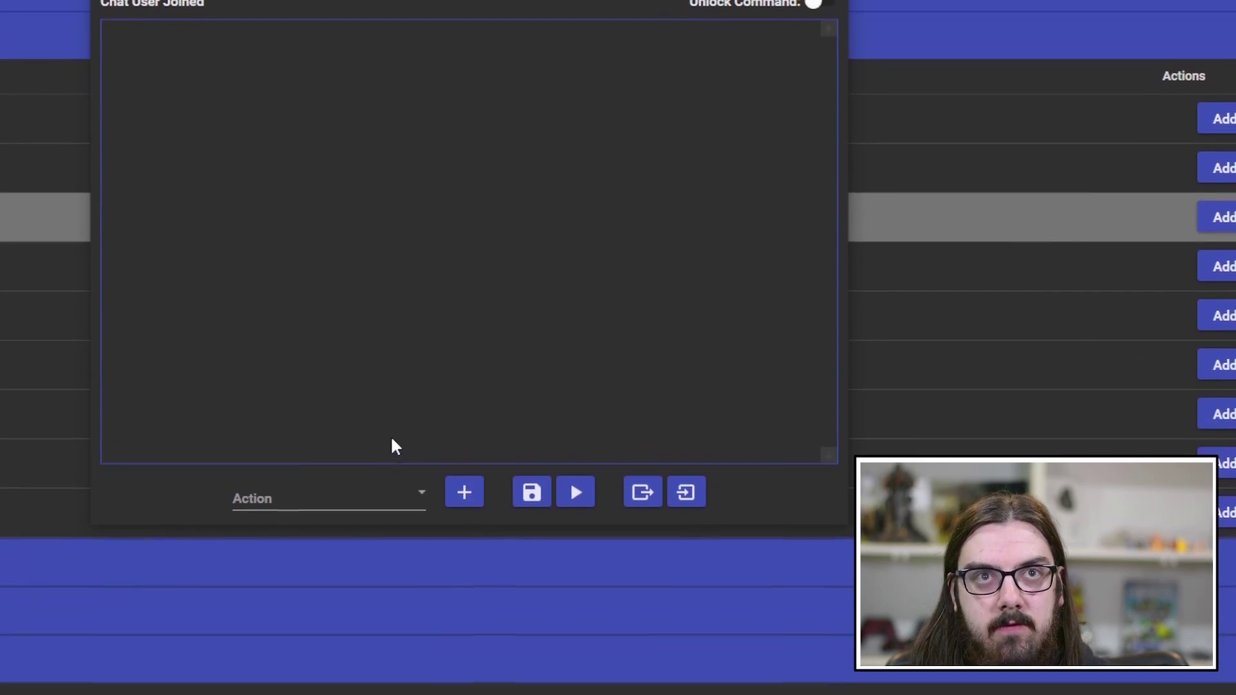
left_click(390, 450)
scroll(386, 419, "down", 2)
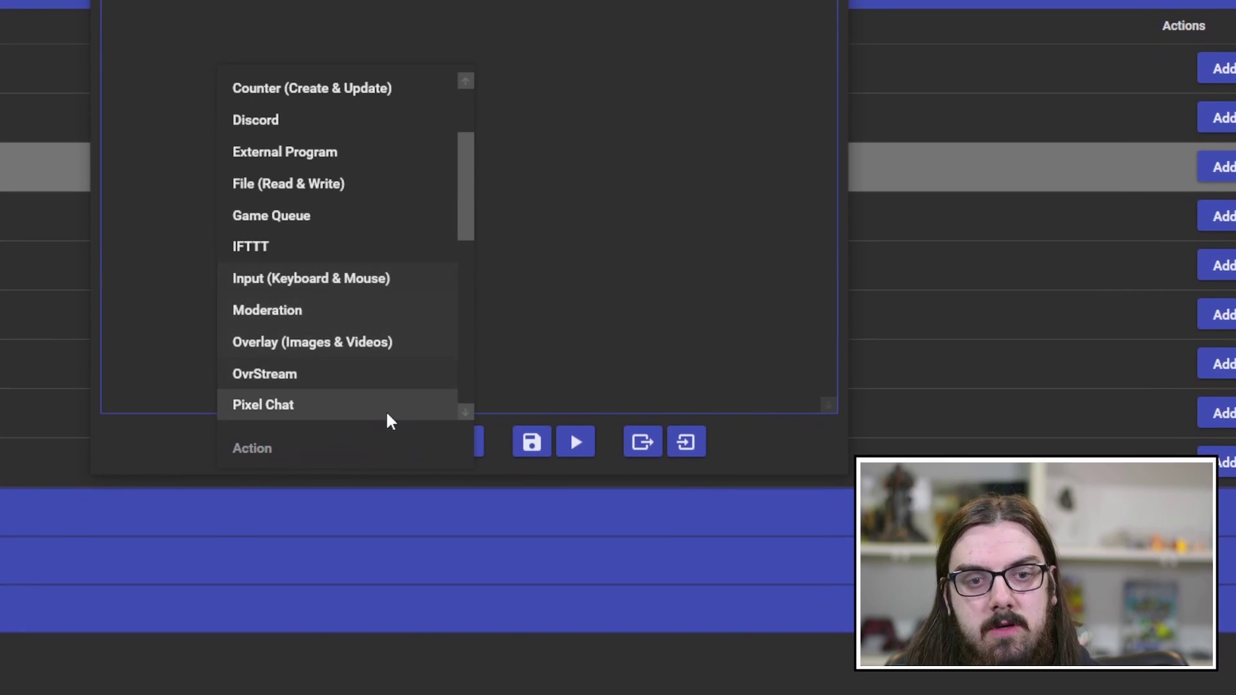
scroll(354, 235, "up", 2)
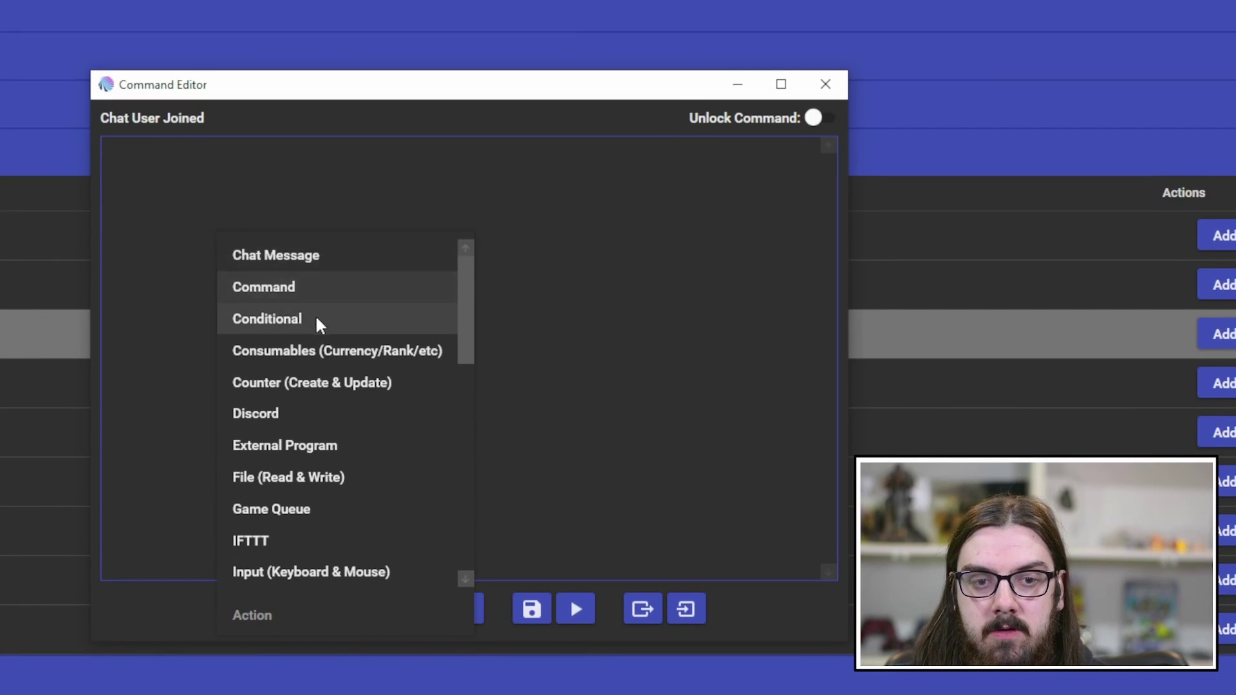
scroll(326, 335, "down", 3)
scroll(332, 382, "down", 4)
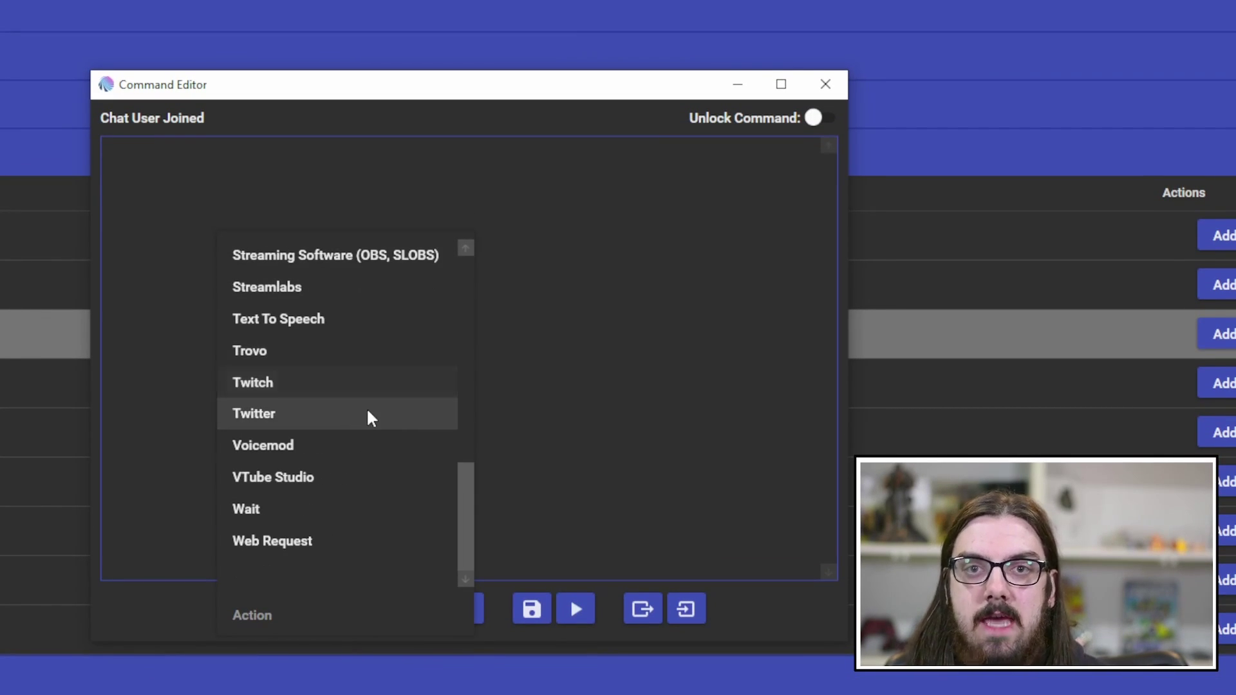
scroll(325, 424, "up", 3)
scroll(320, 360, "up", 3)
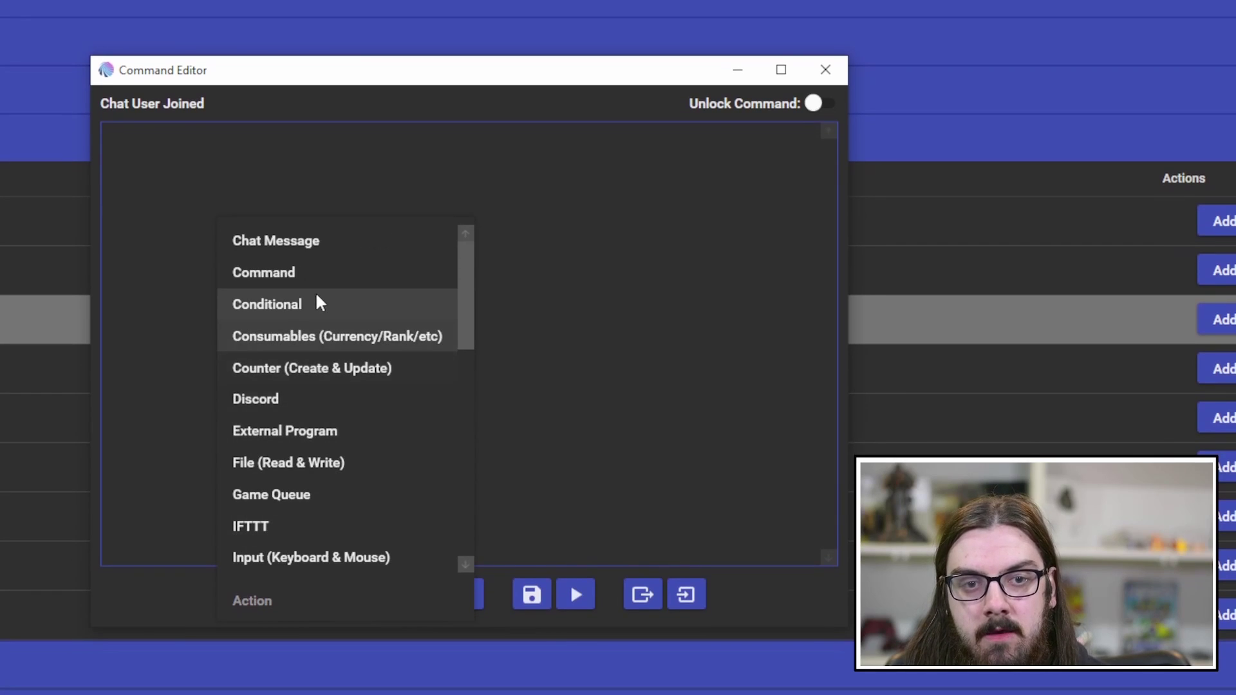
left_click(325, 242)
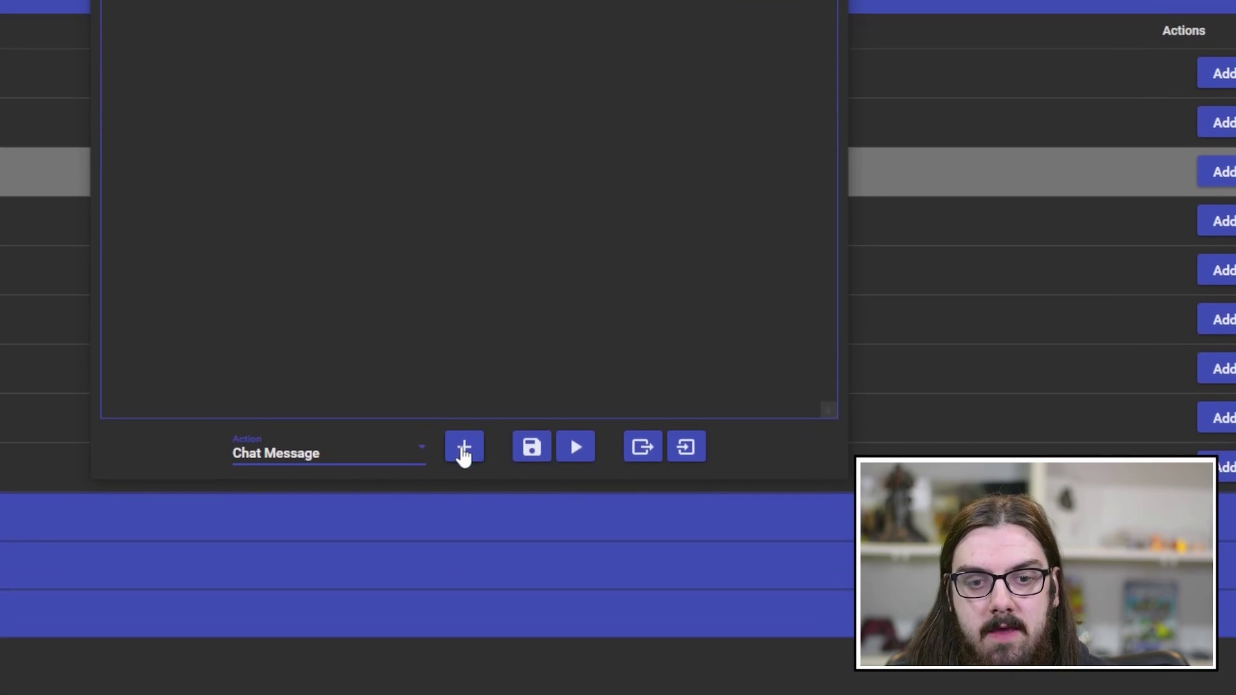
left_click(464, 553)
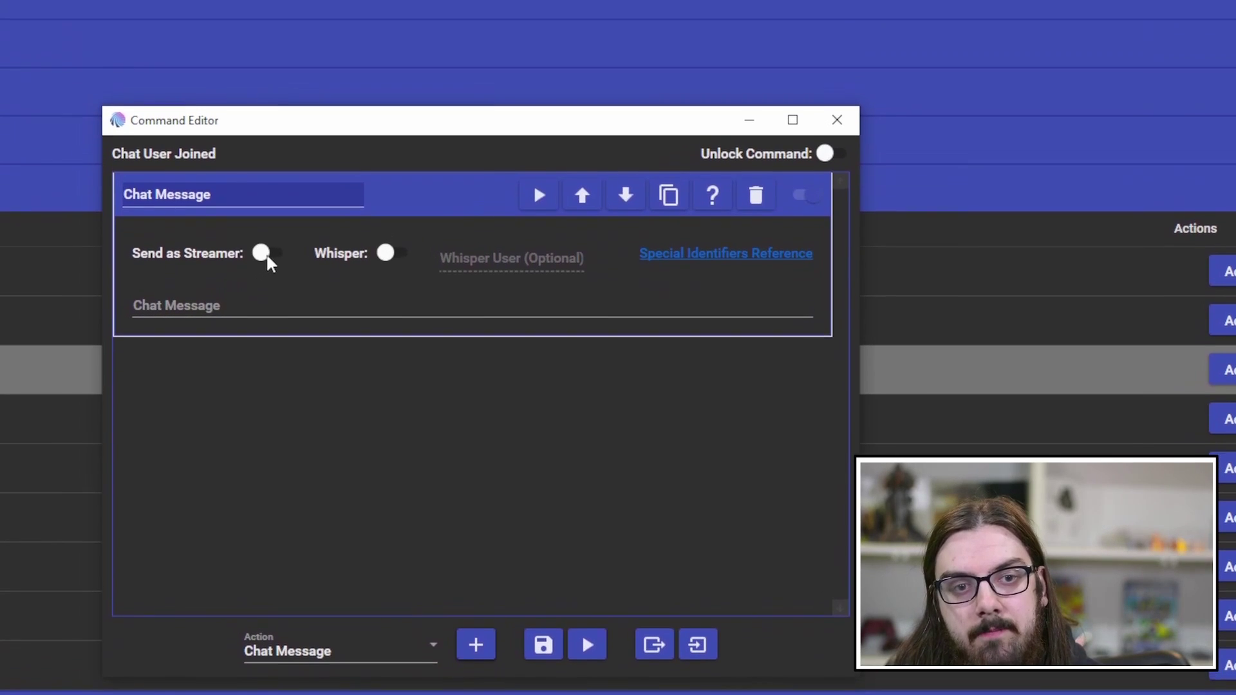
Step: Send as streamer: 'Welcome to the party! Thank you so much for joining $username!'
left_click(266, 255)
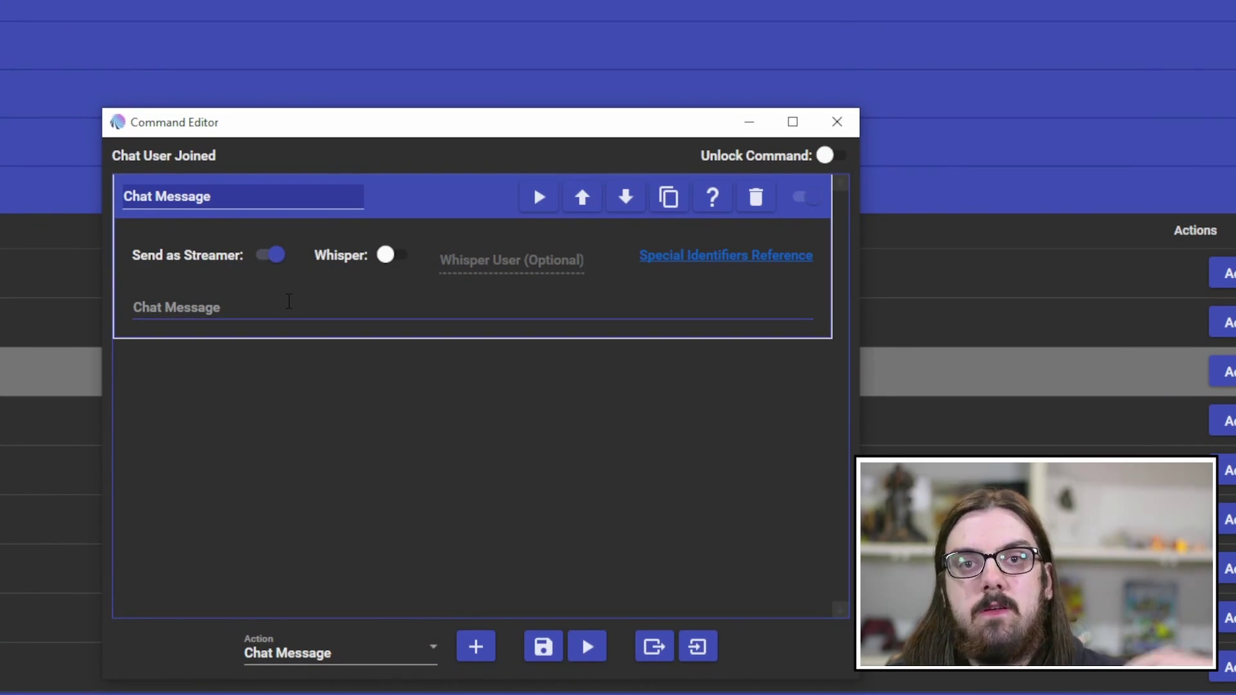
left_click(285, 309)
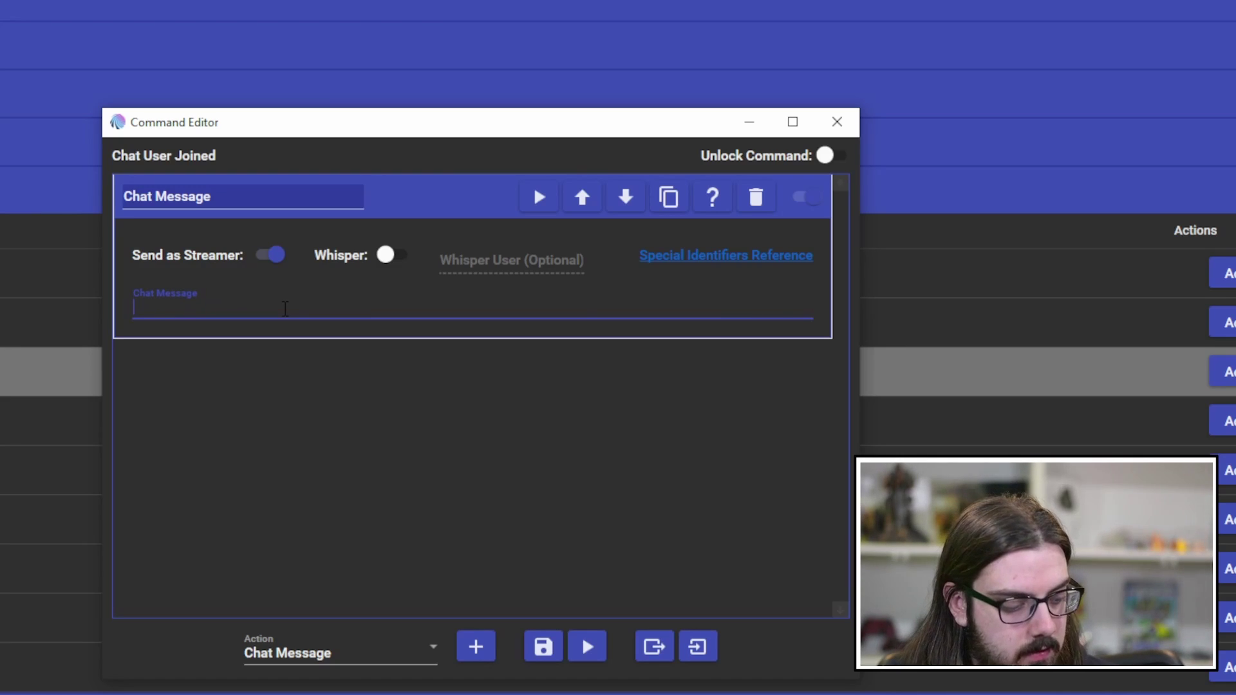
type("Welcome to the ")
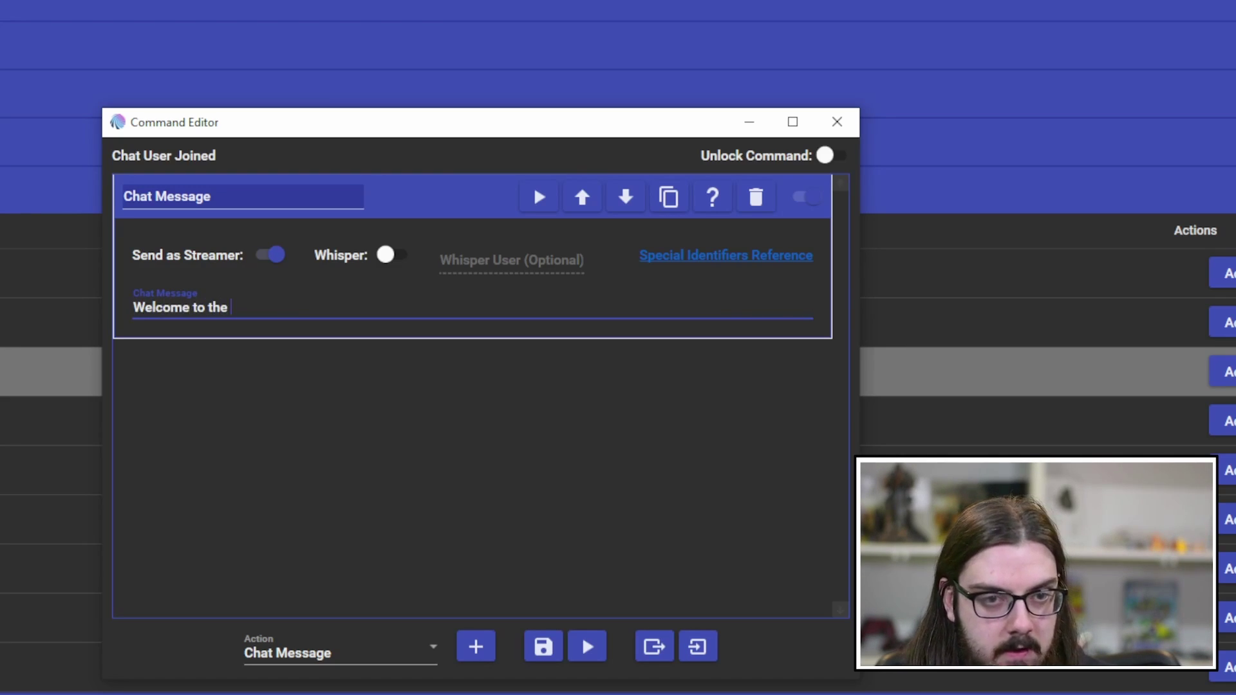
type("party! Thank you")
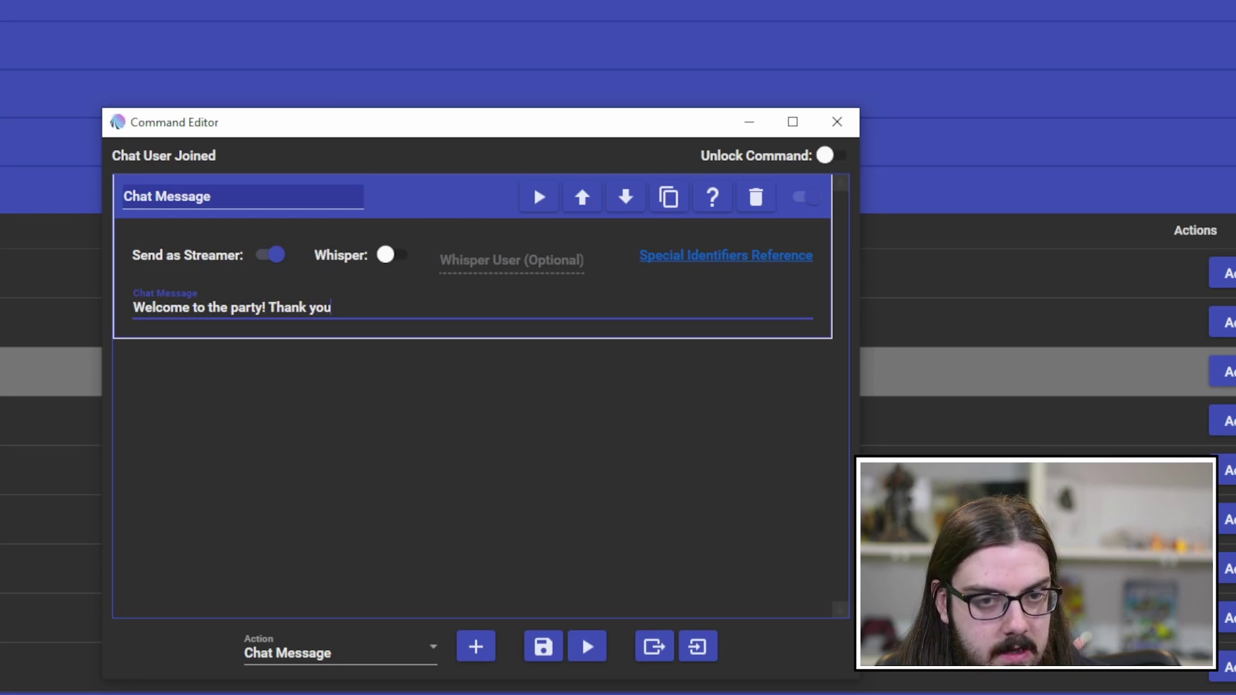
type(" so much for joining")
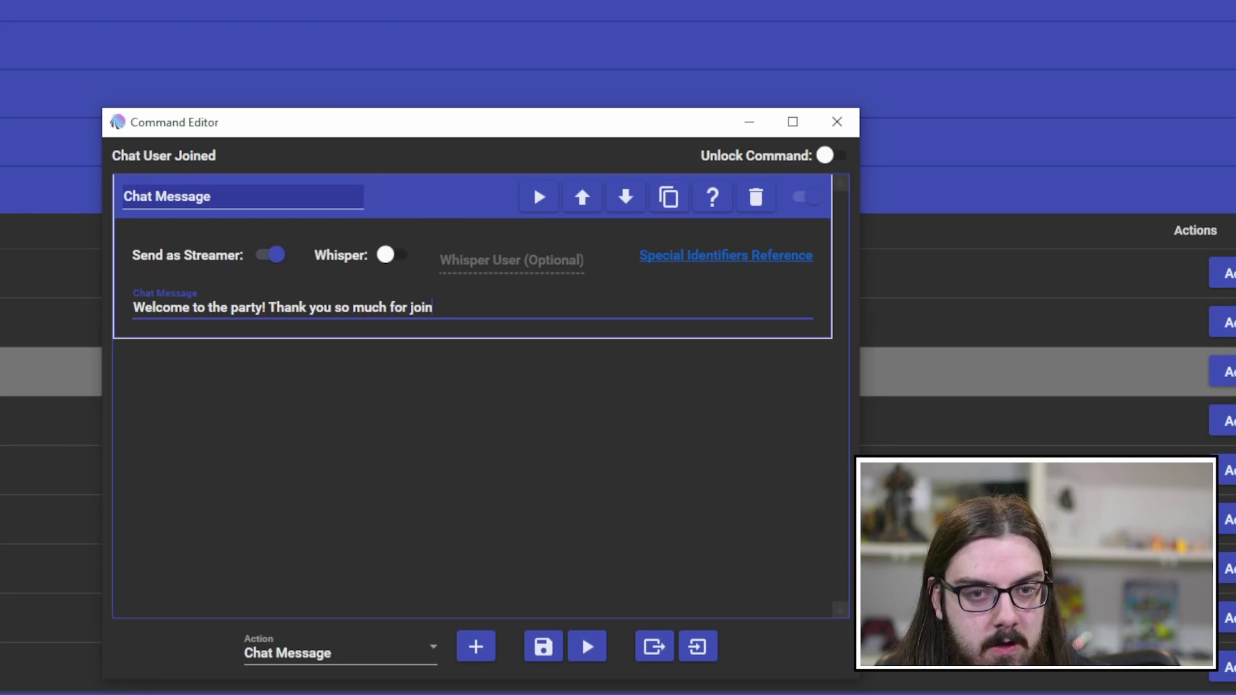
key("BackSpace")
type("ing")
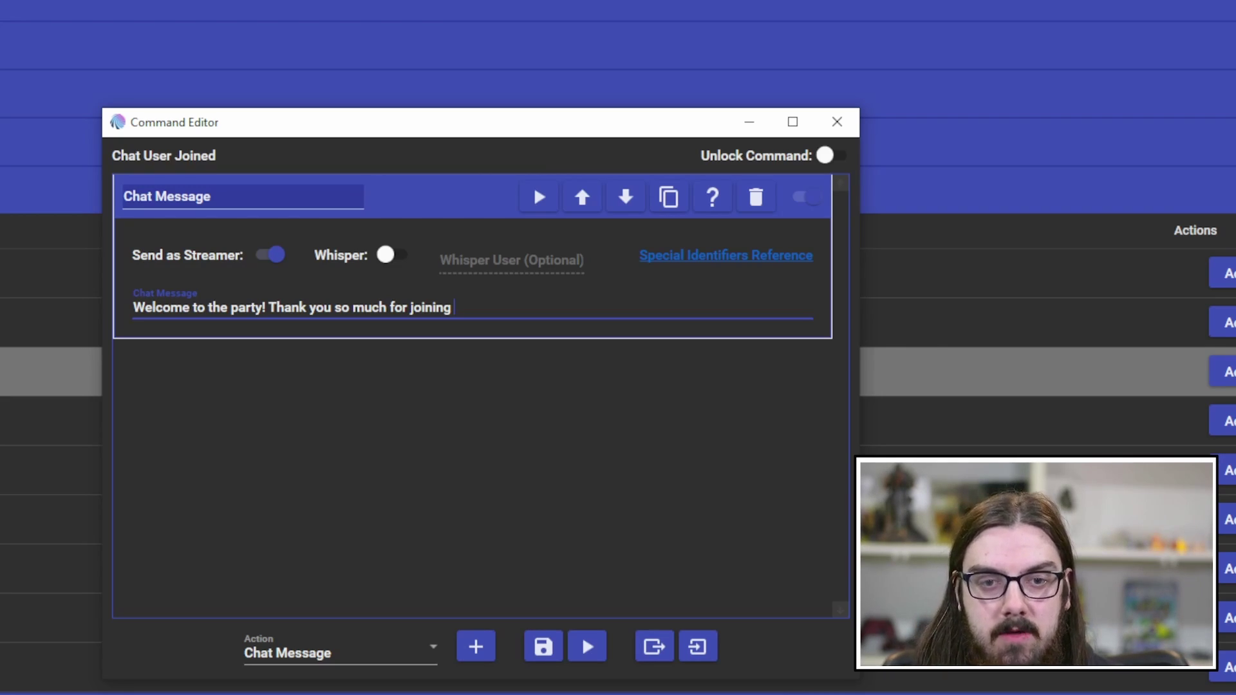
type("$username!")
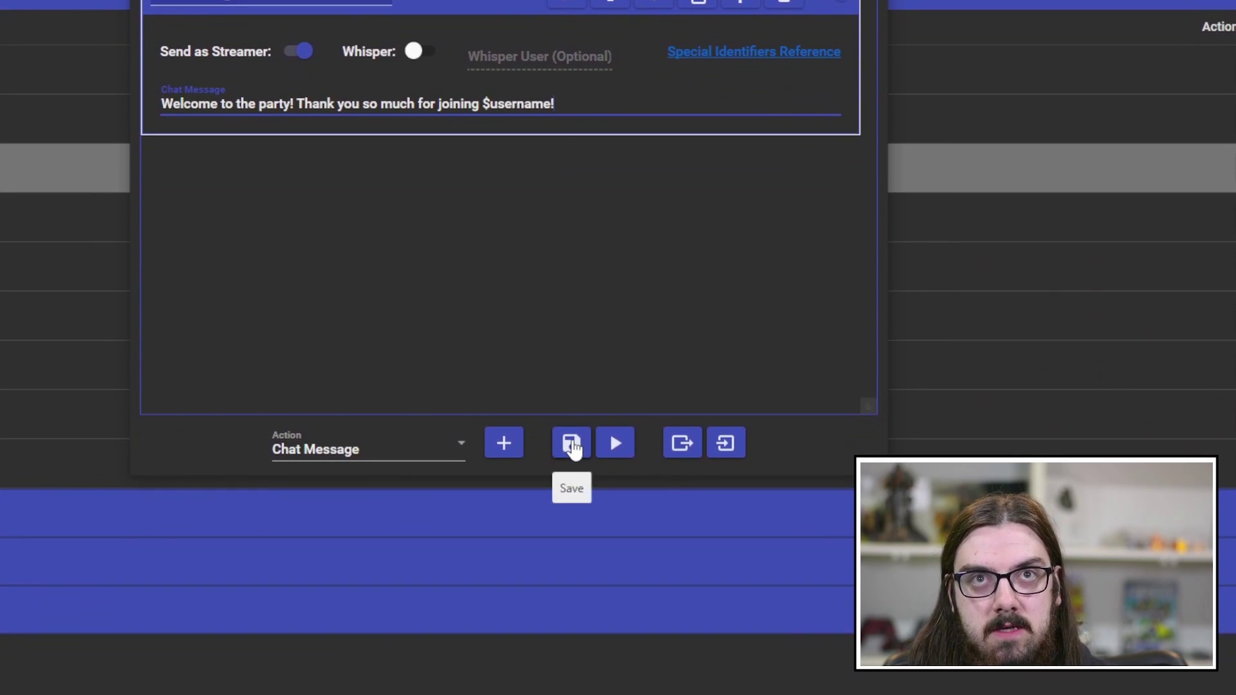
Step: Save the Chat User Joined command and test-run it with the default Twitch test values
left_click(571, 444)
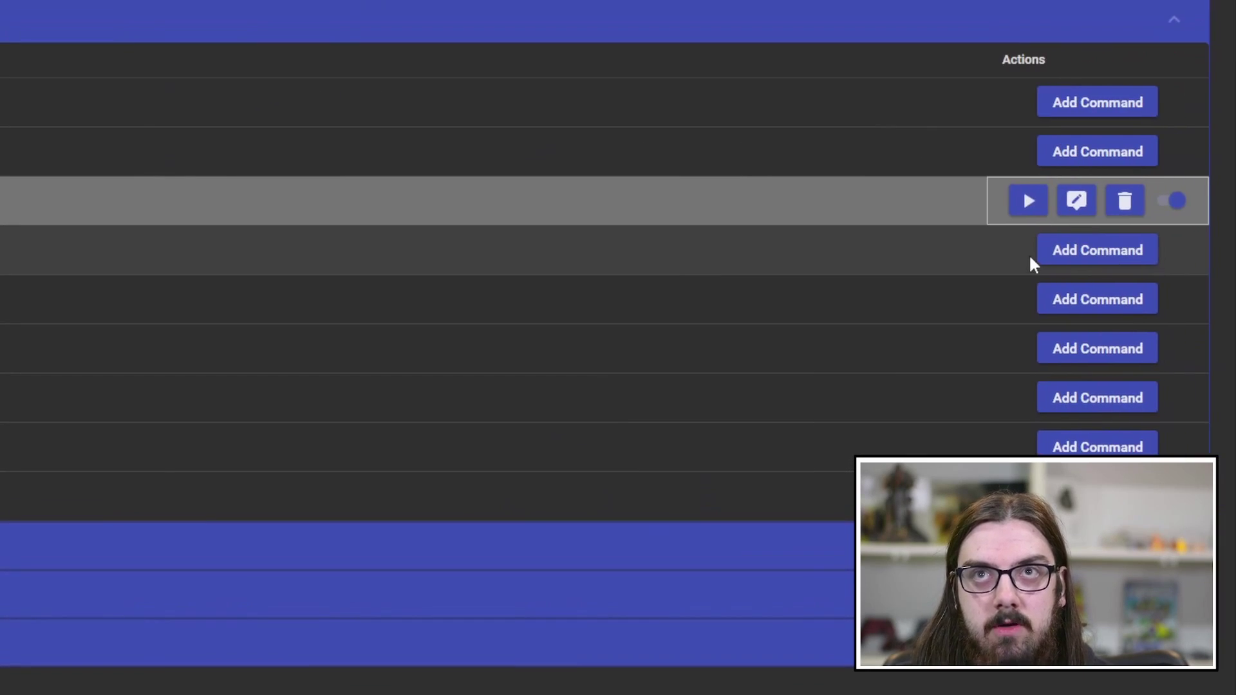
scroll(1030, 264, "up", 1)
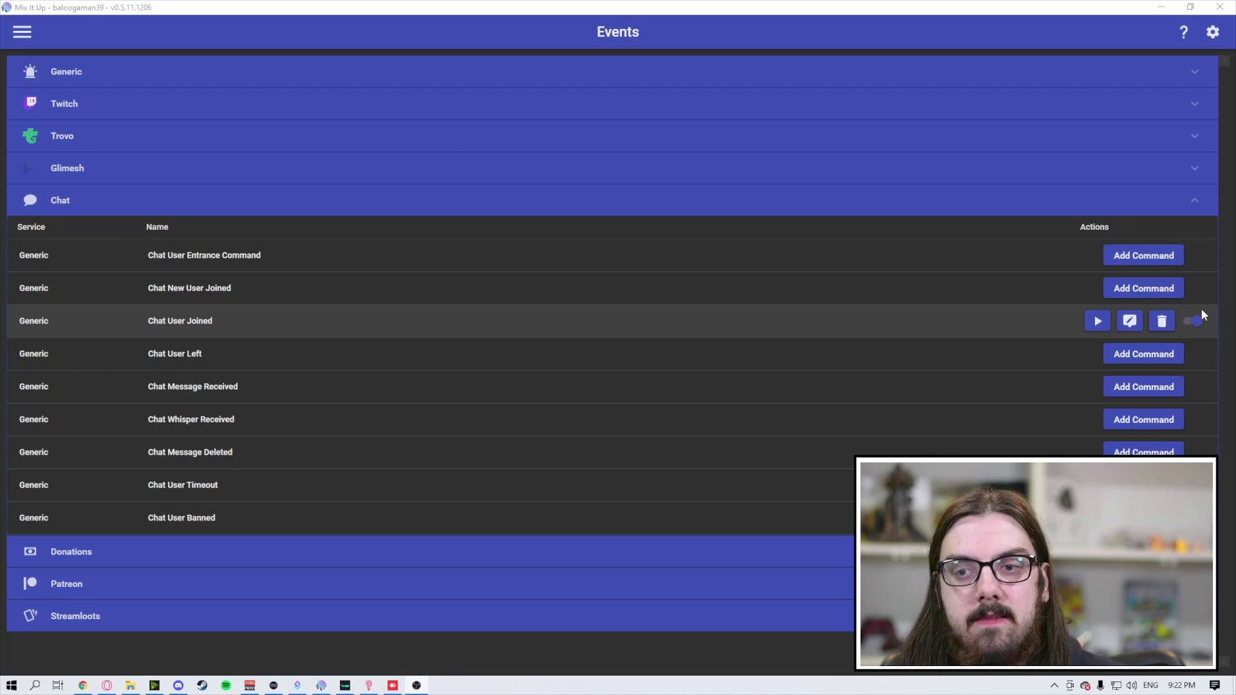
left_click(1199, 307)
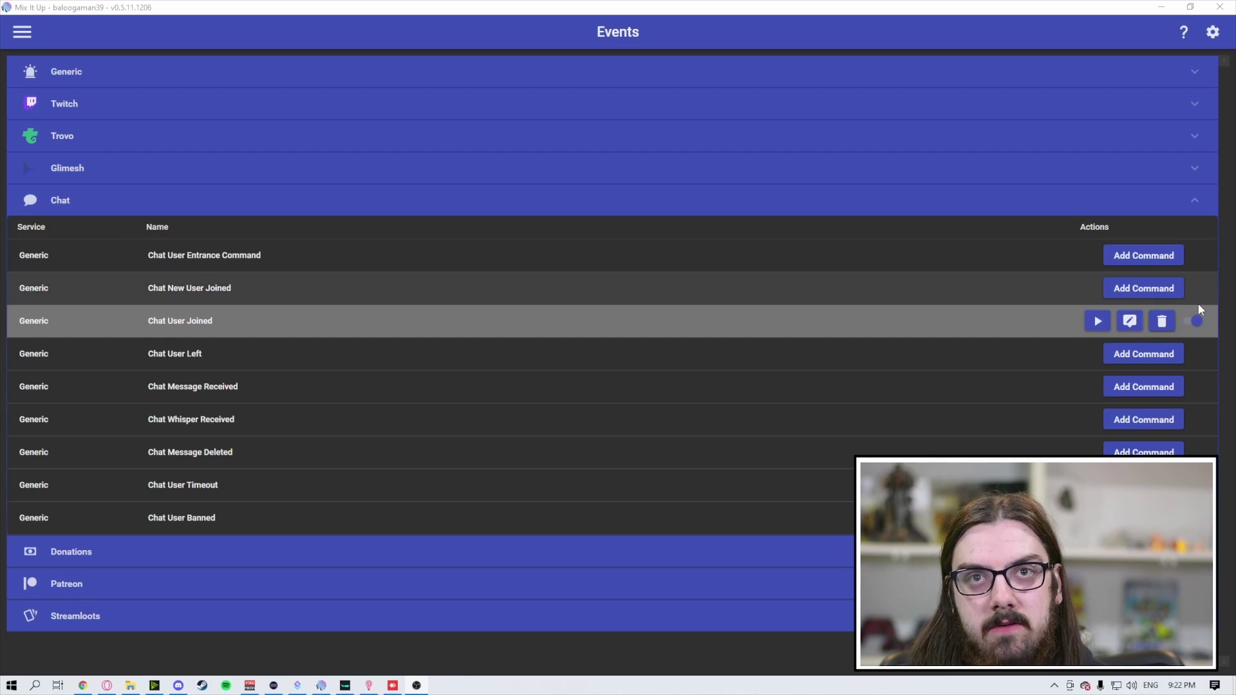
left_click(1098, 321)
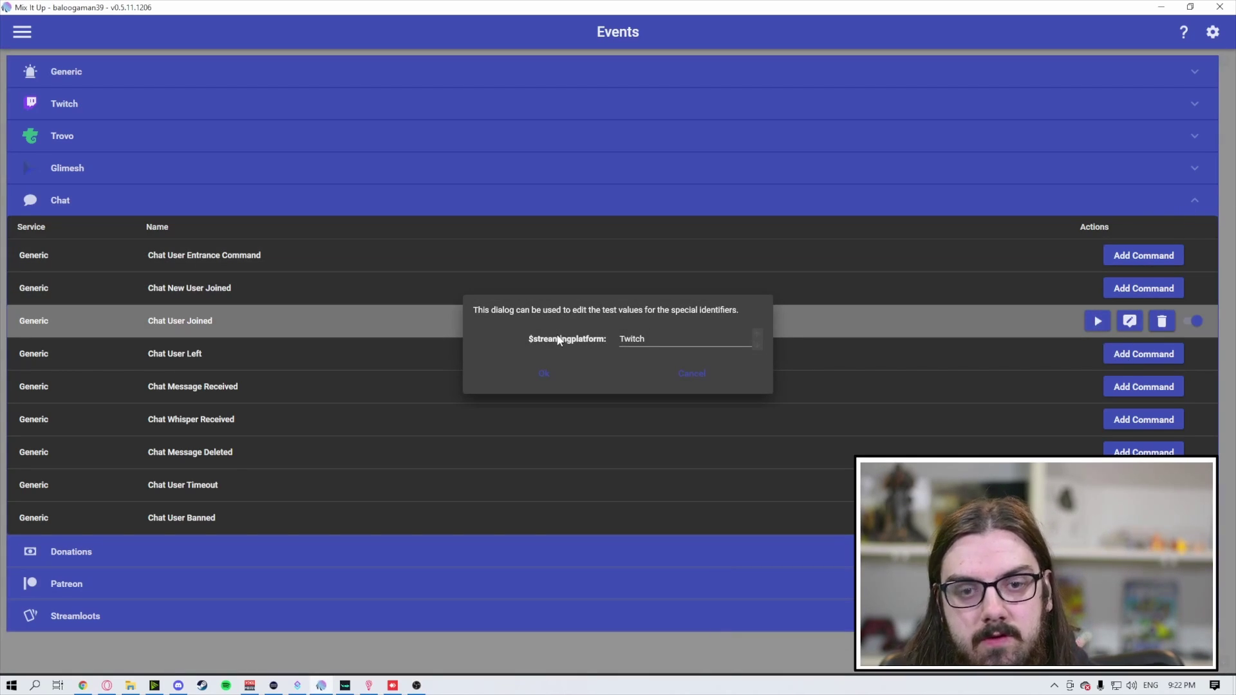
left_click(544, 374)
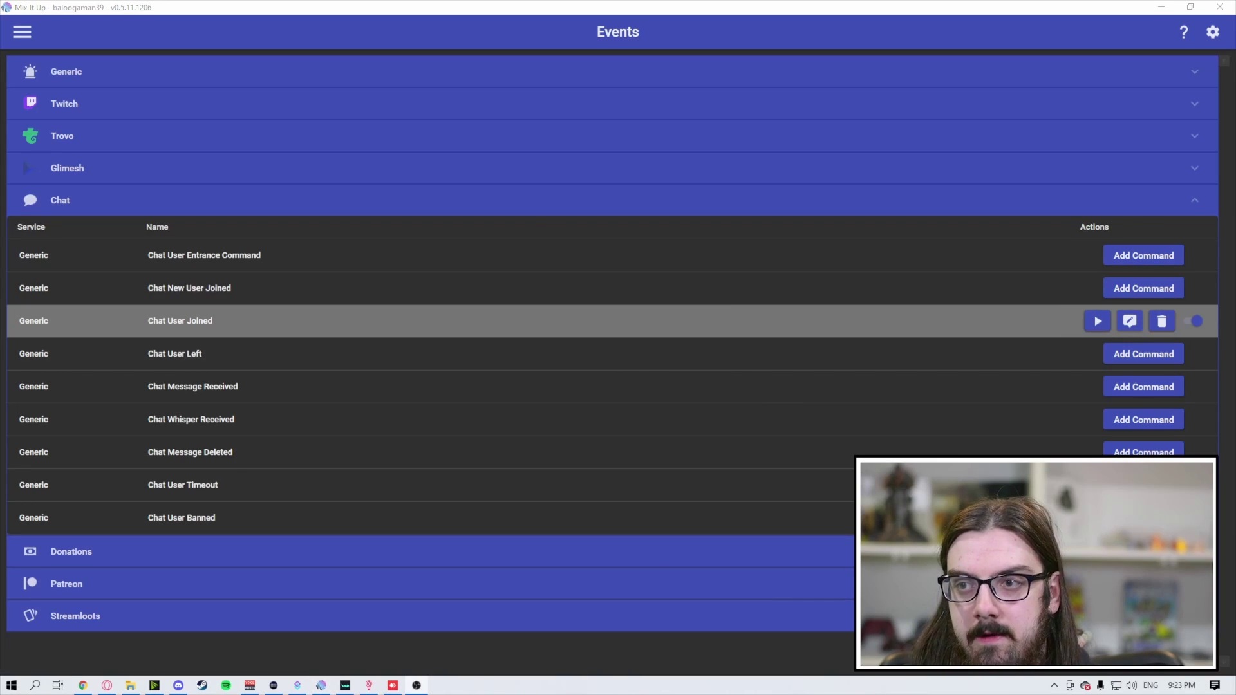
Step: Open the stream chat, centre it, and highlight the username in the test welcome message
left_click(416, 685)
left_click_drag(764, 154, 637, 115)
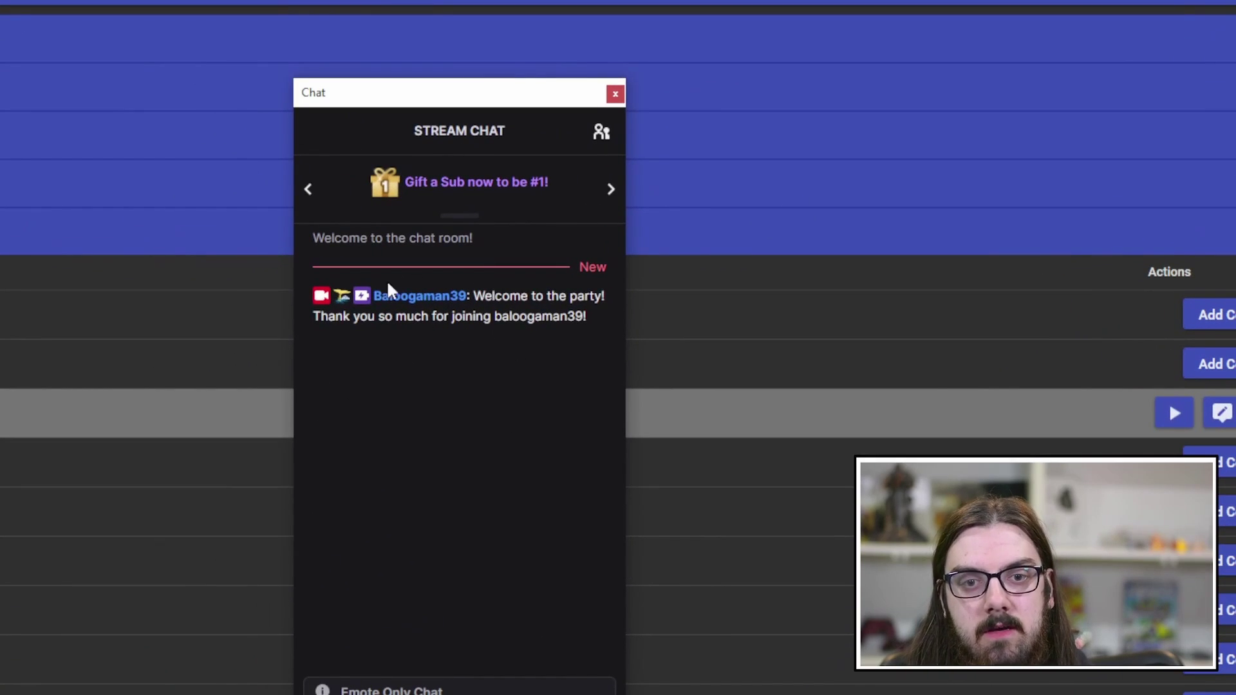
left_click_drag(494, 320, 583, 326)
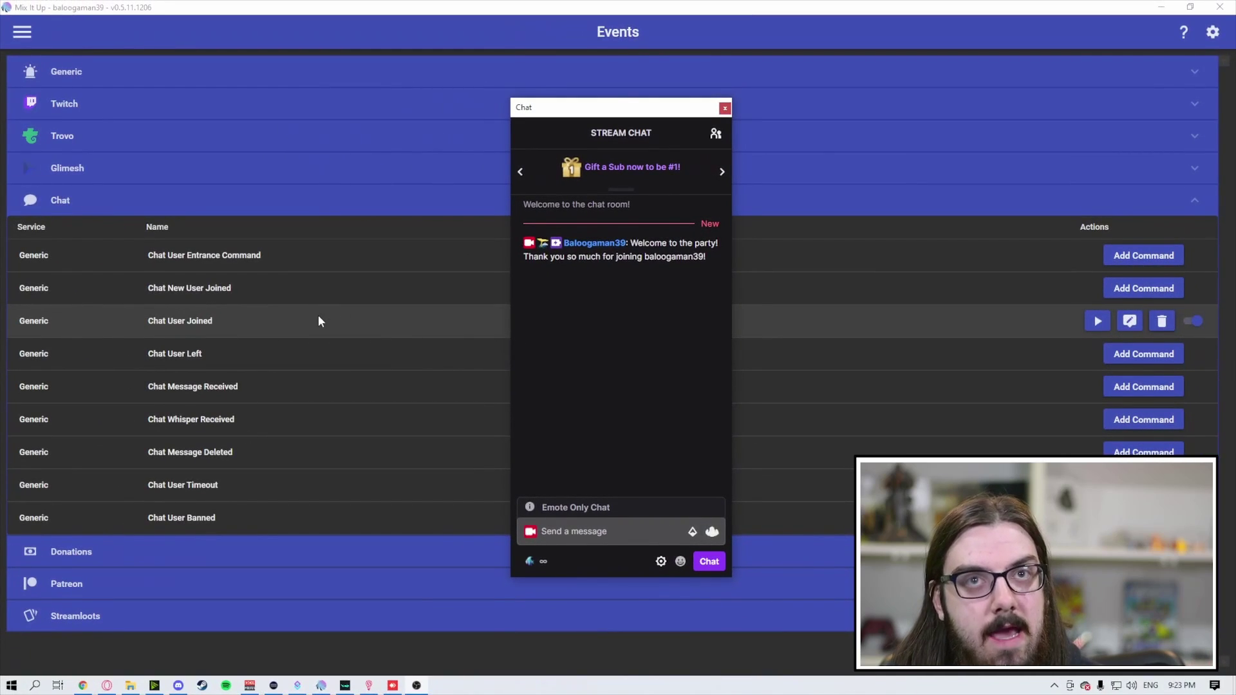
left_click(318, 321)
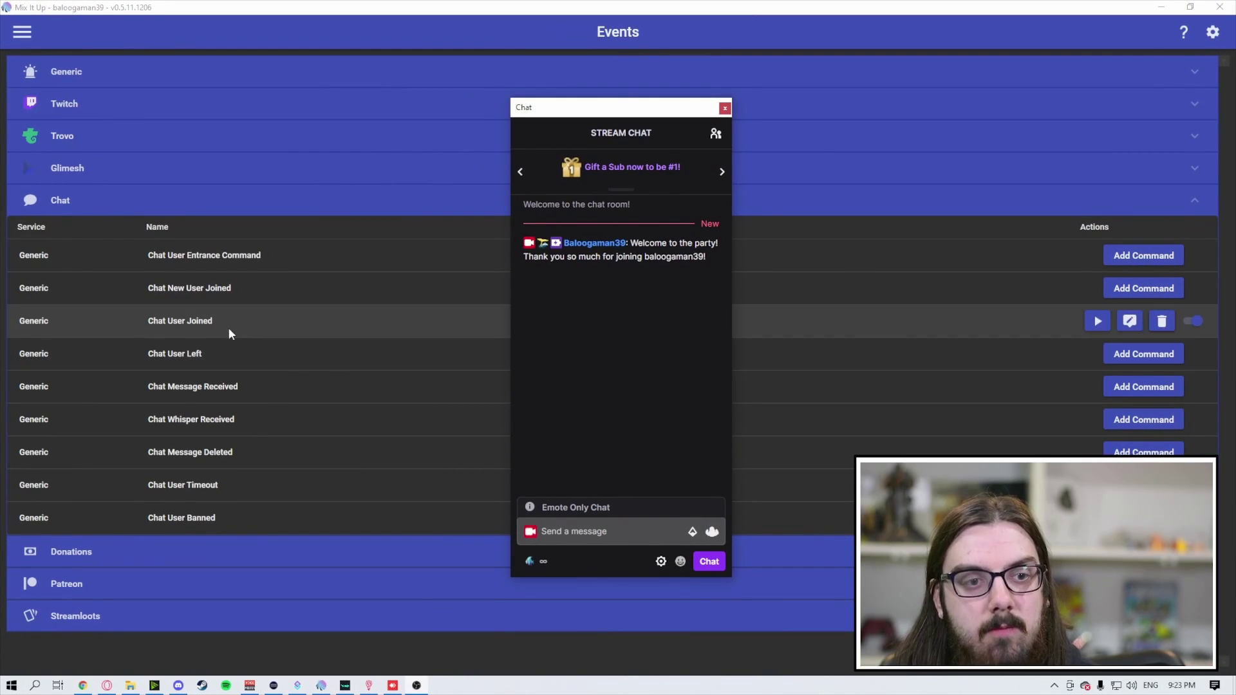